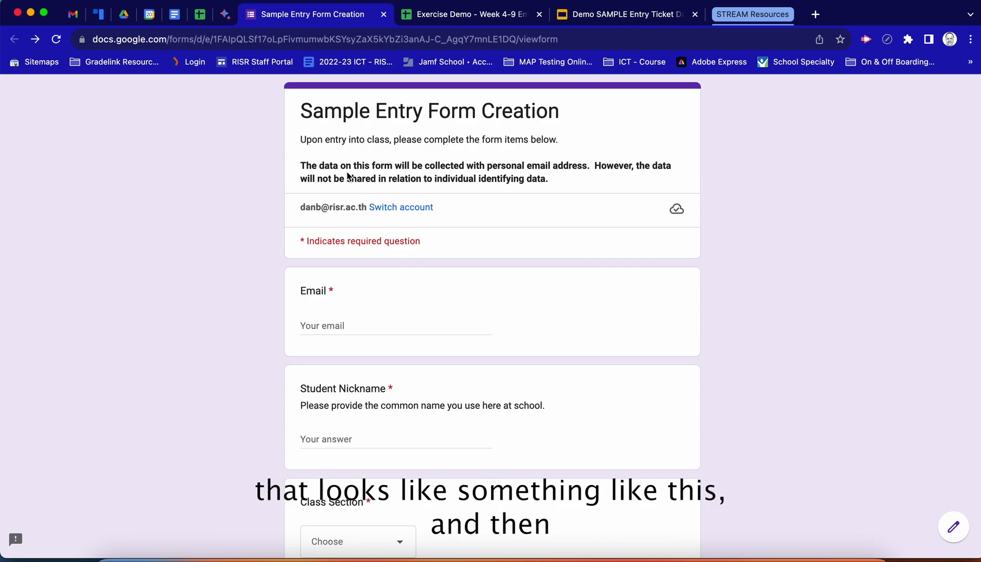
Step: Scan the Sample Entry Form, then switch to the 'Exercise Demo - Week 4-9 Entry Tickets Responses Data' spreadsheet
scroll(136, 318, down, 15)
scroll(132, 158, up, 15)
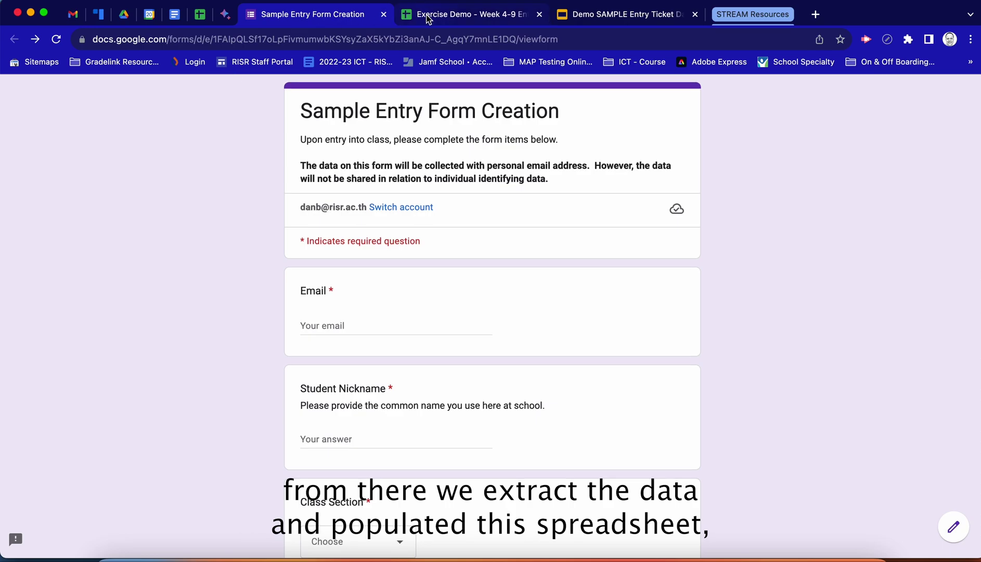
click(428, 19)
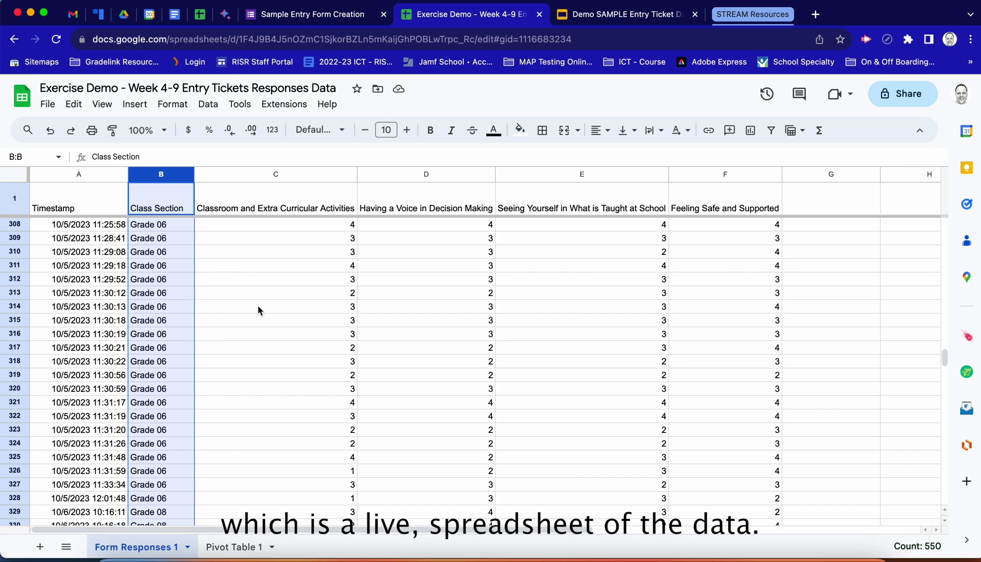
click(230, 548)
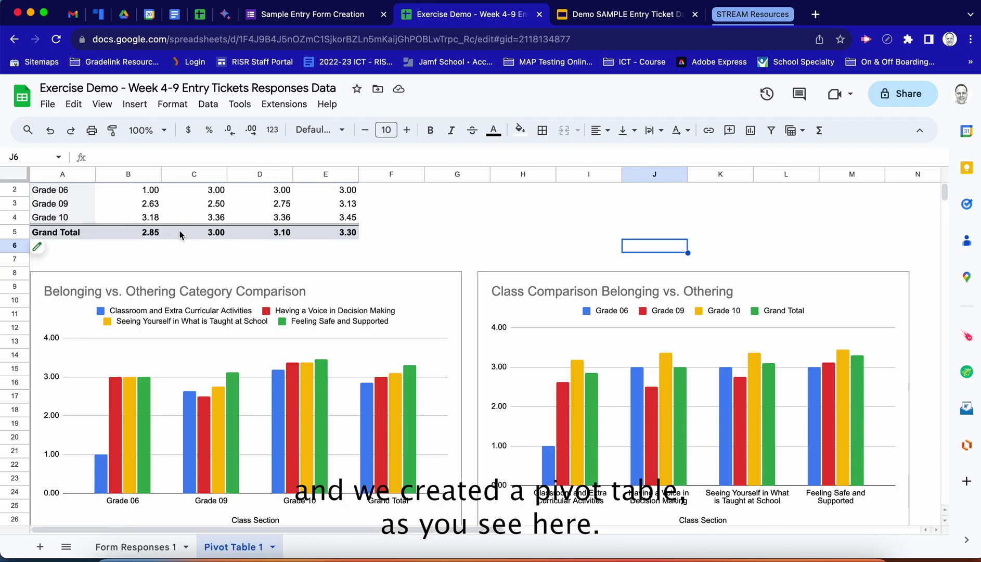
scroll(179, 229, up, 1)
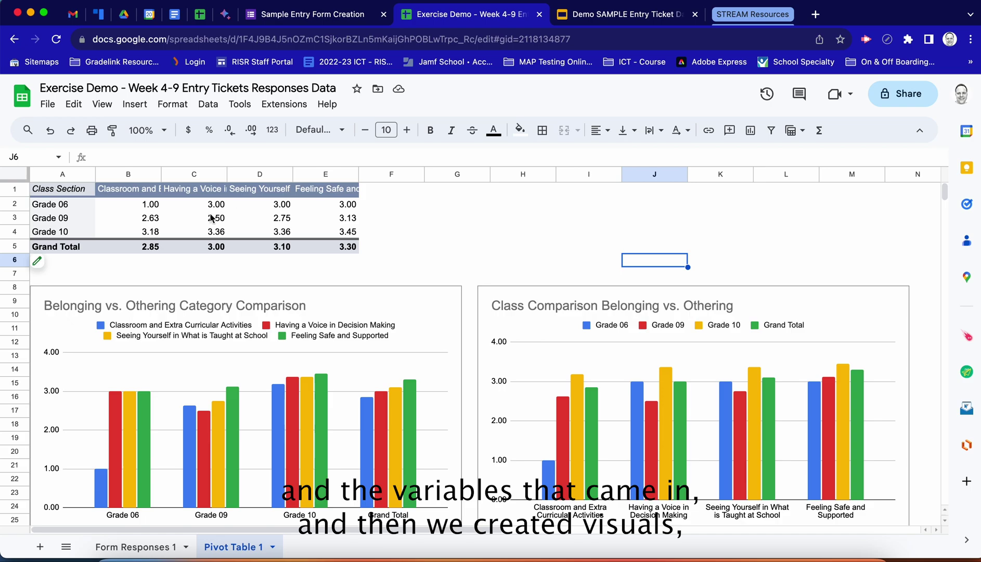
click(208, 306)
scroll(208, 300, down, 1)
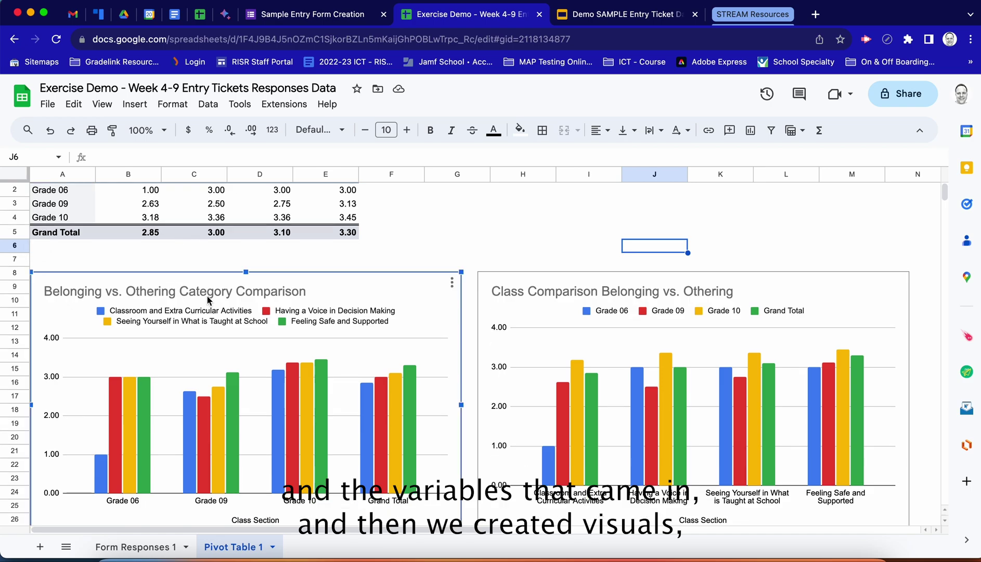
click(555, 289)
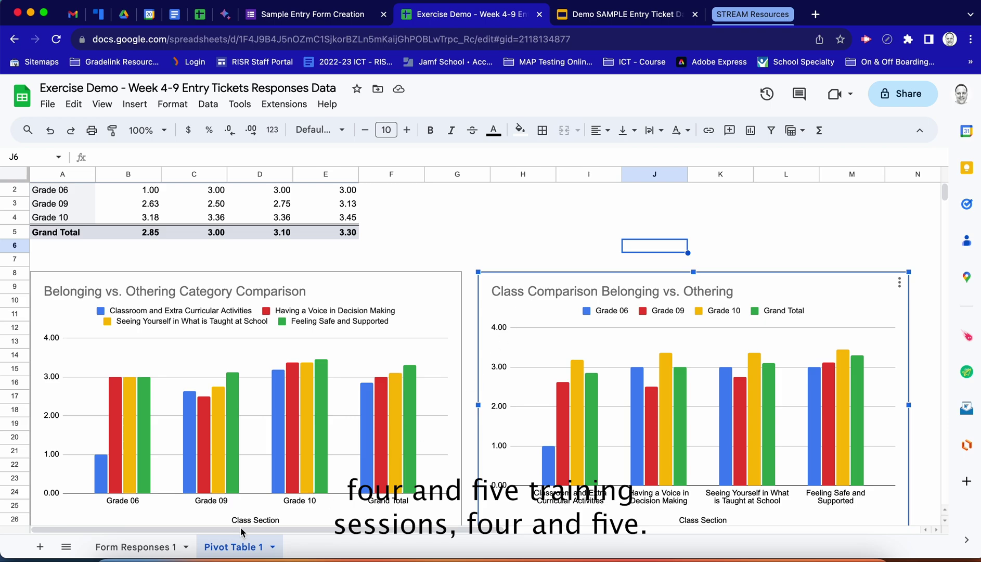
click(154, 548)
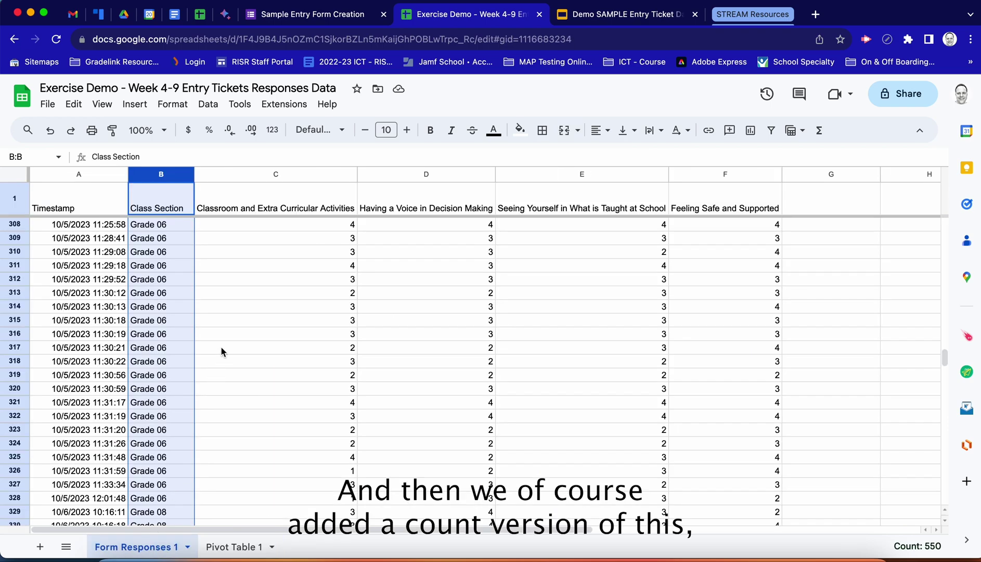
Step: Delete the Count of Class Section bar chart so only the 3D pie chart remains
scroll(220, 346, up, 3)
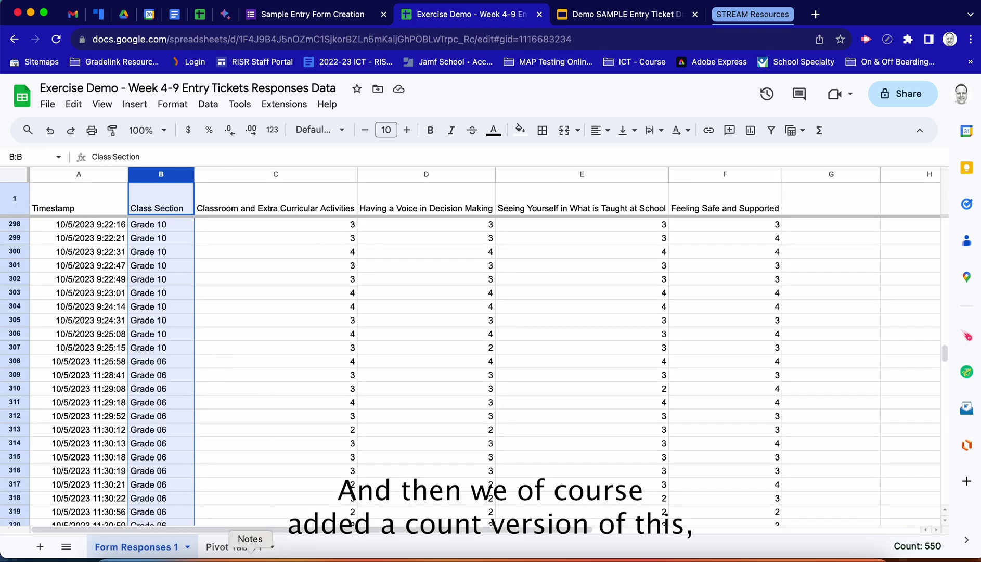
scroll(261, 358, up, 20)
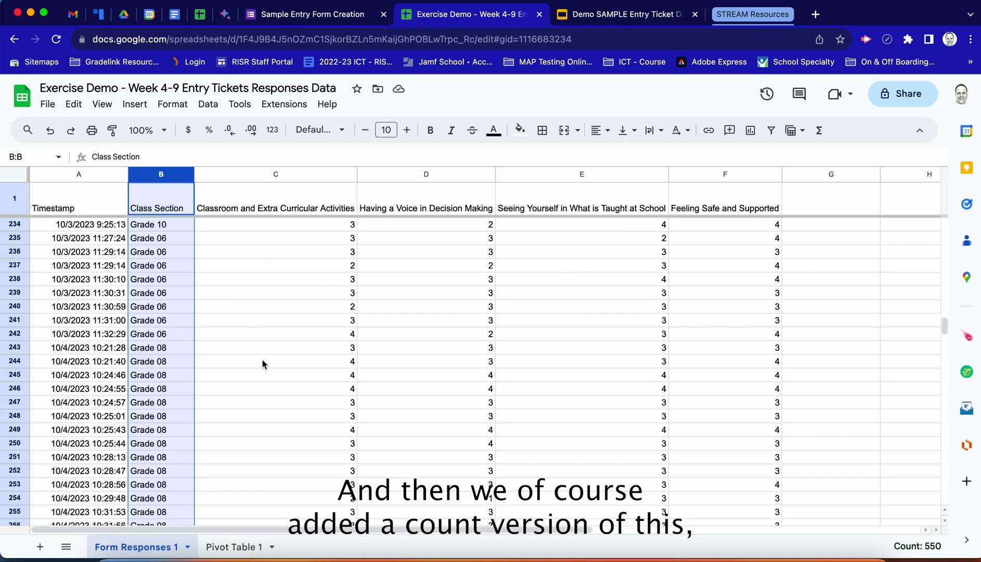
scroll(261, 359, up, 10)
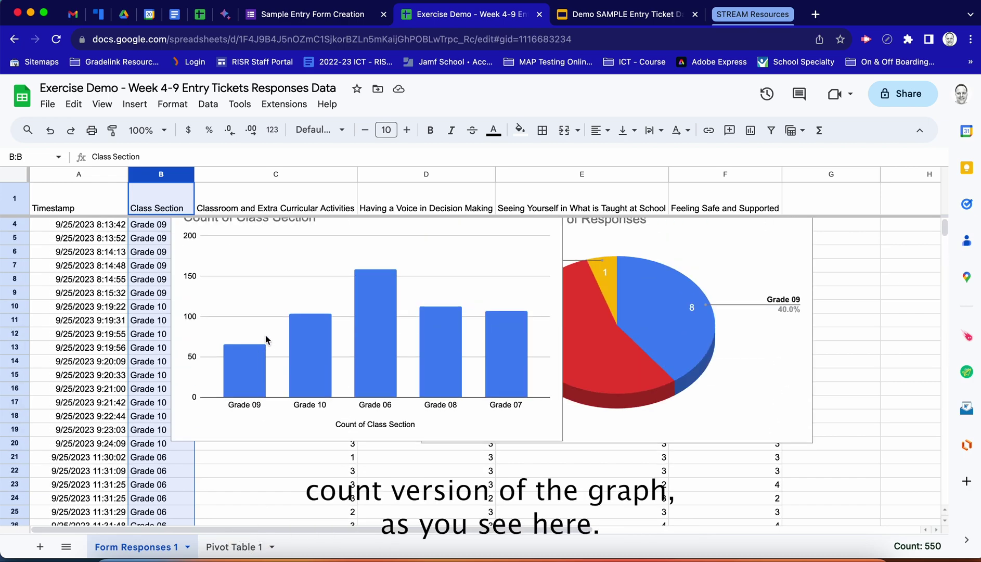
click(486, 278)
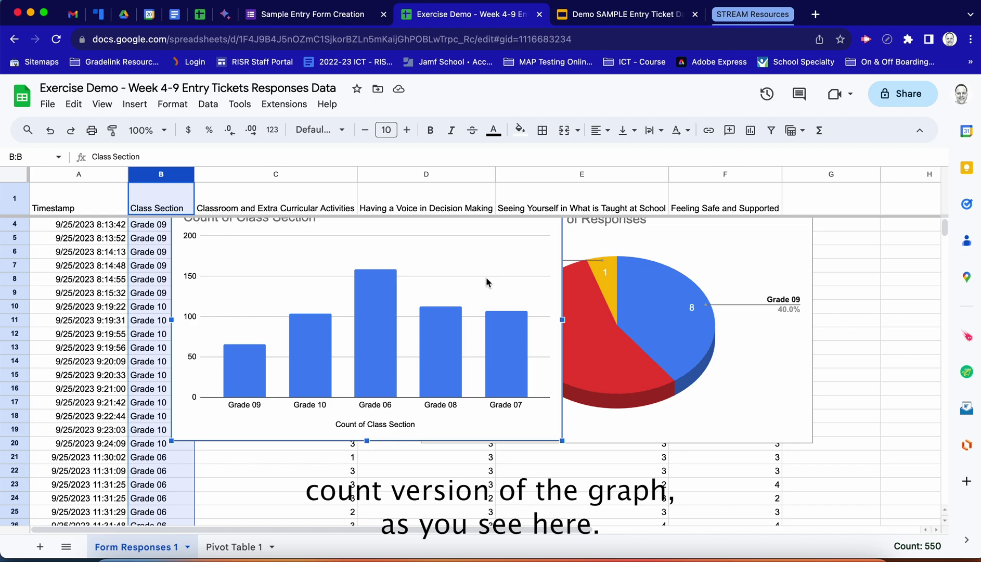
scroll(485, 277, up, 1)
click(552, 242)
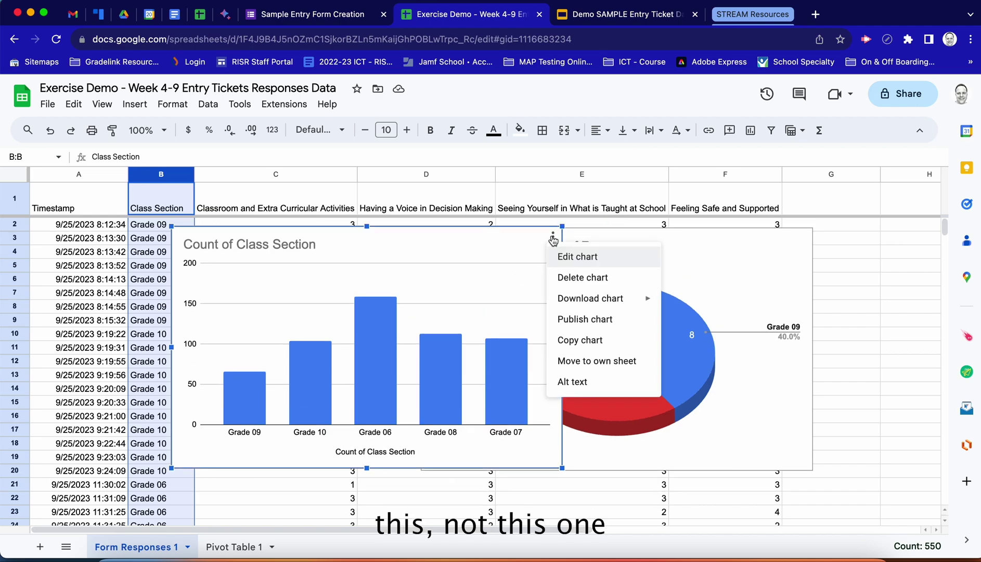
click(569, 275)
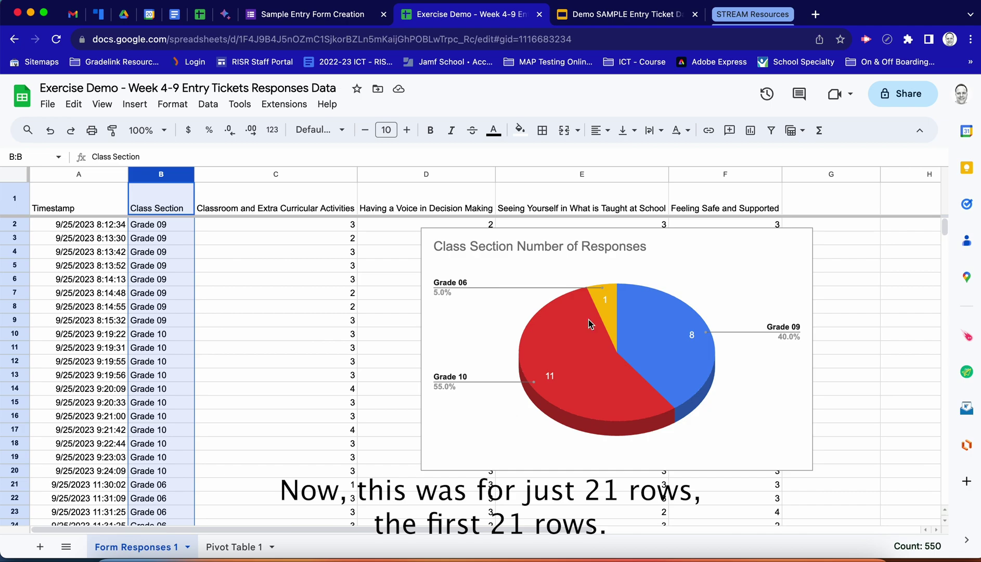
click(178, 226)
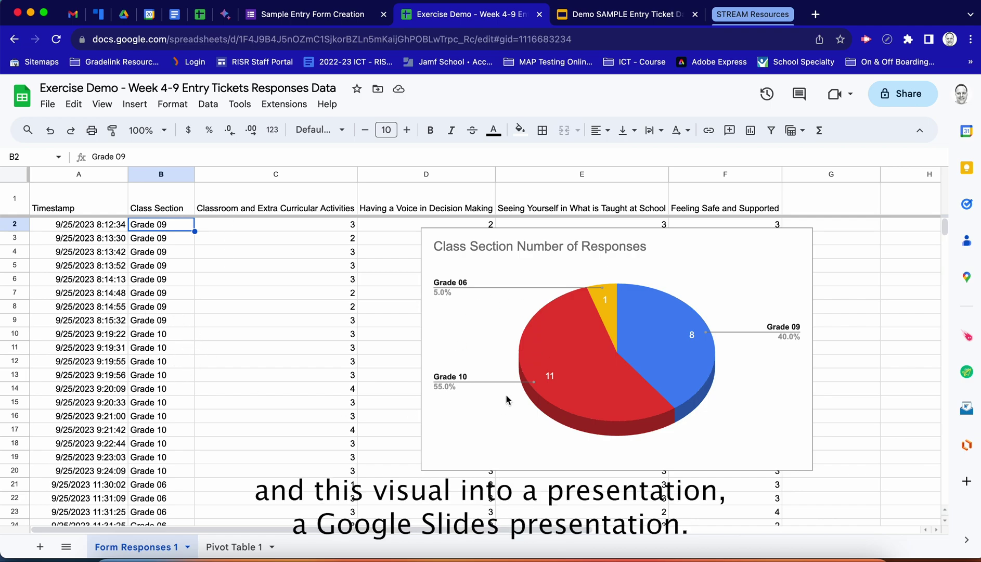
click(630, 18)
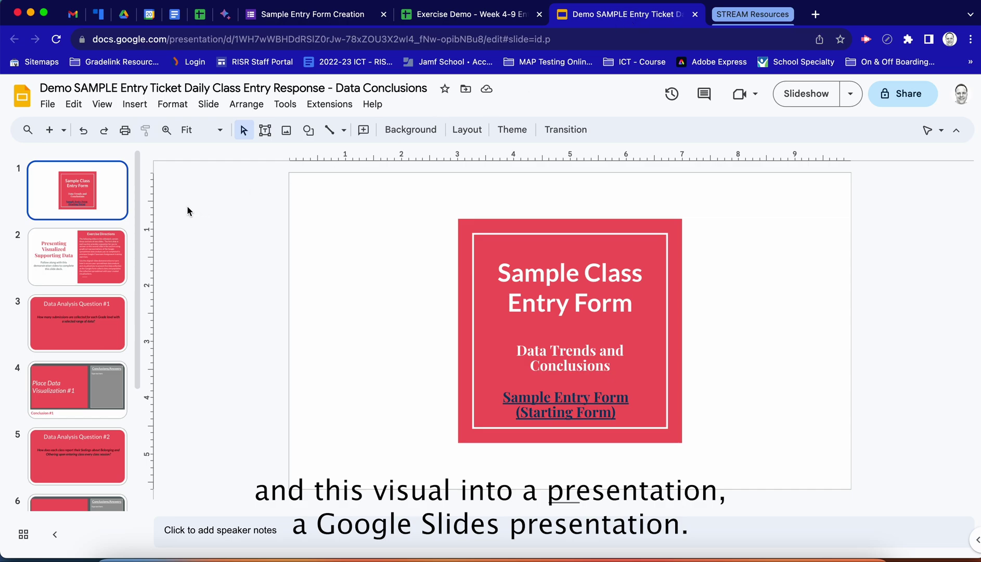
click(81, 242)
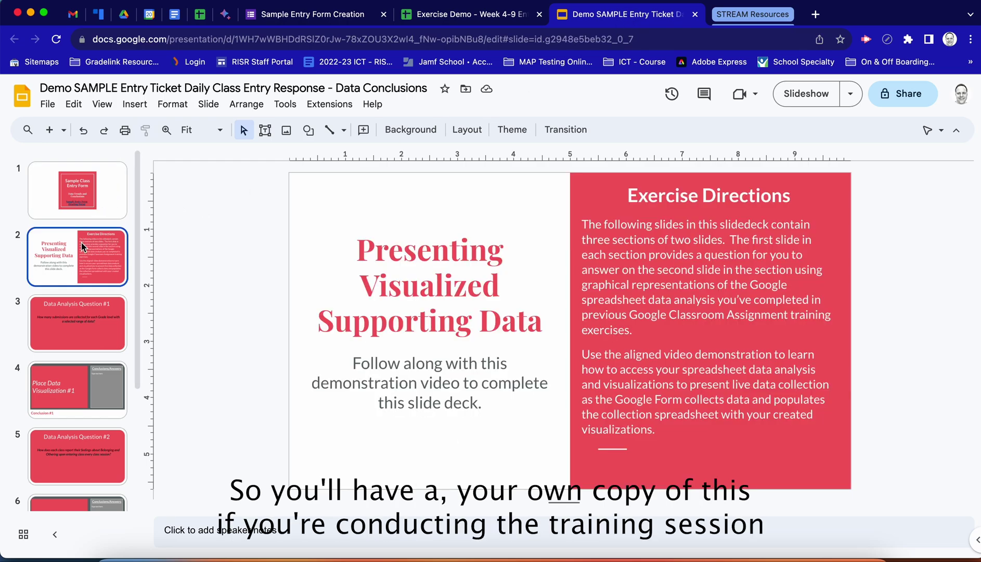
click(77, 316)
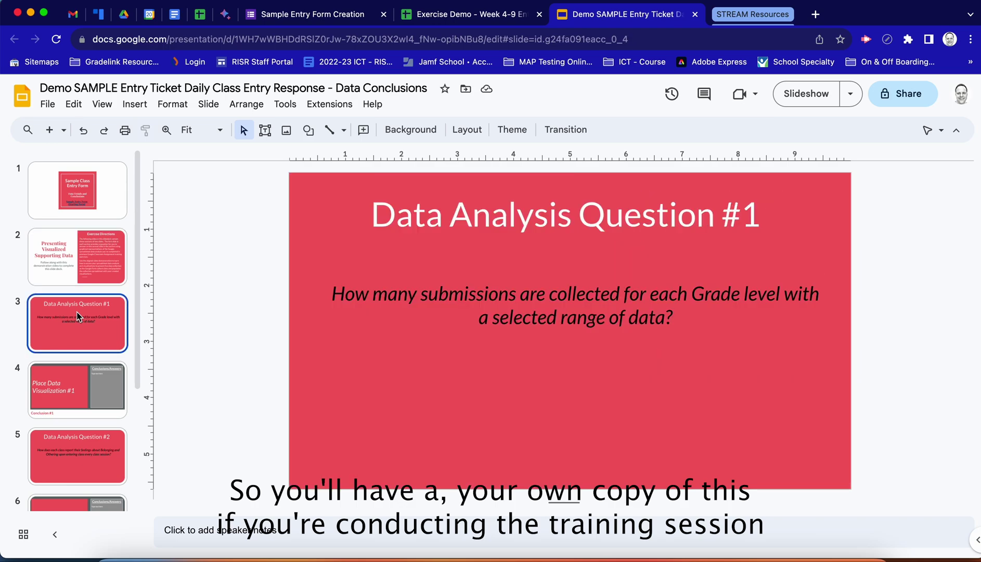
click(77, 377)
click(76, 443)
scroll(77, 443, down, 5)
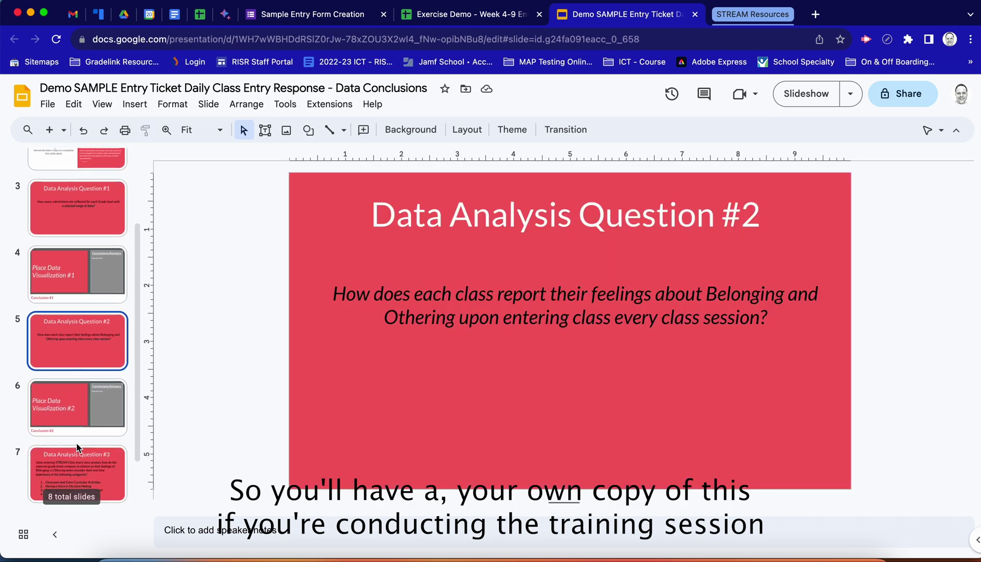
click(95, 343)
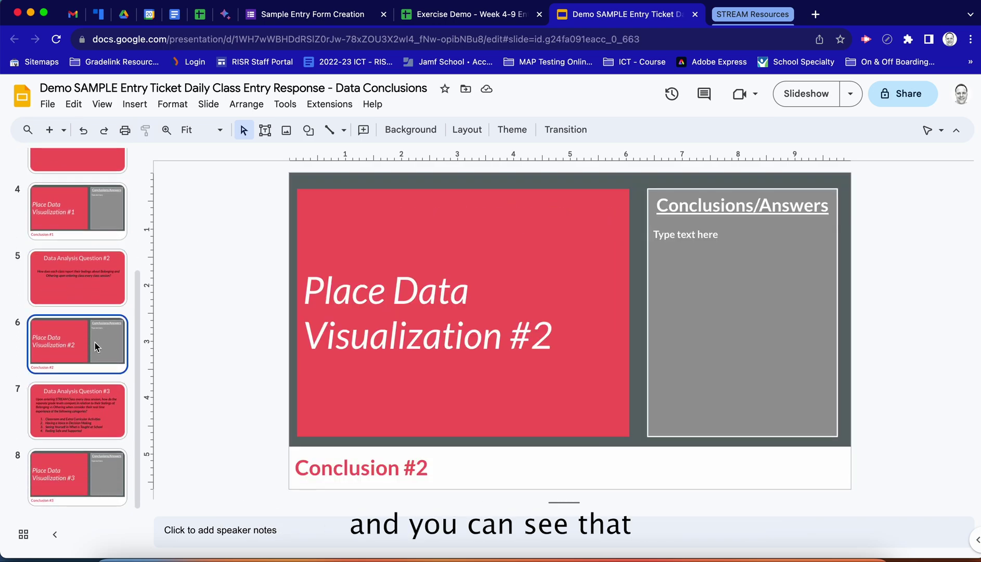
scroll(95, 342, up, 5)
click(95, 262)
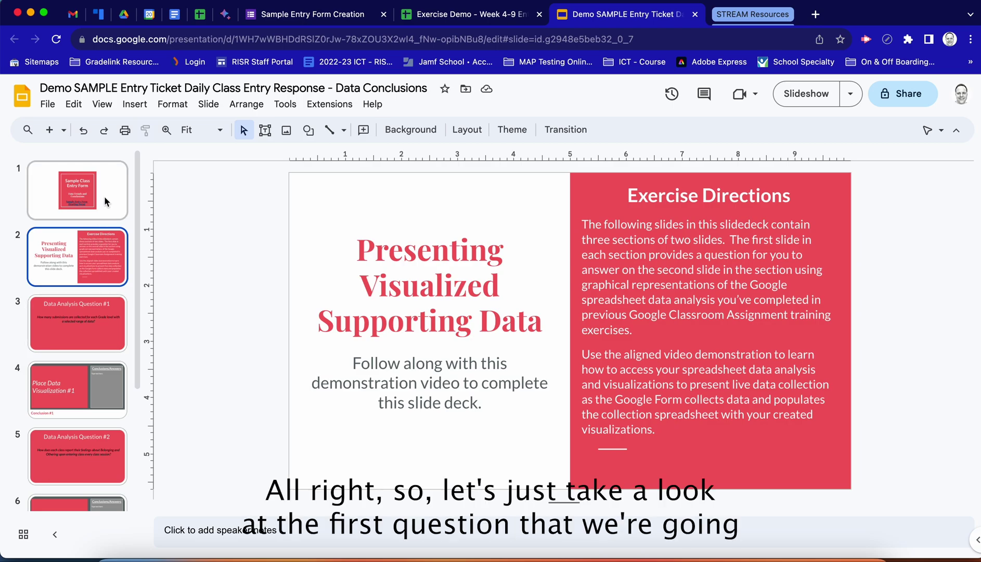
click(97, 341)
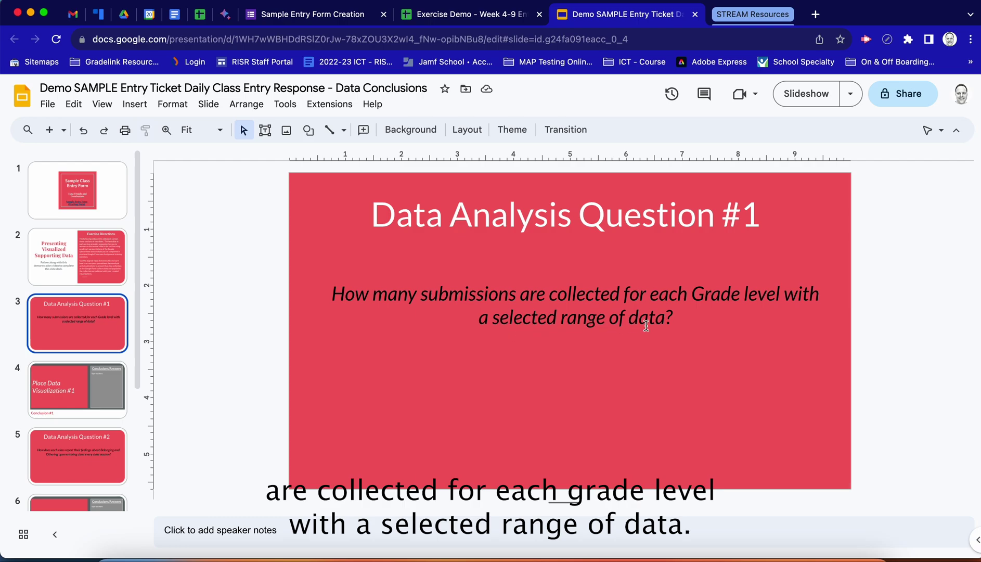
click(457, 15)
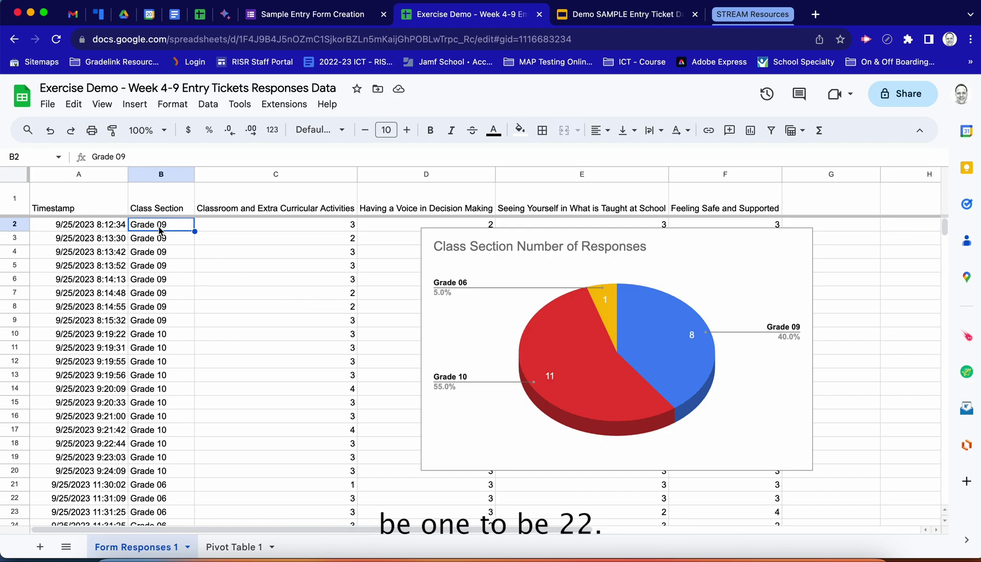
Step: Select the Class Section cells B1:B21 and open the pie chart's chart editor
click(162, 211)
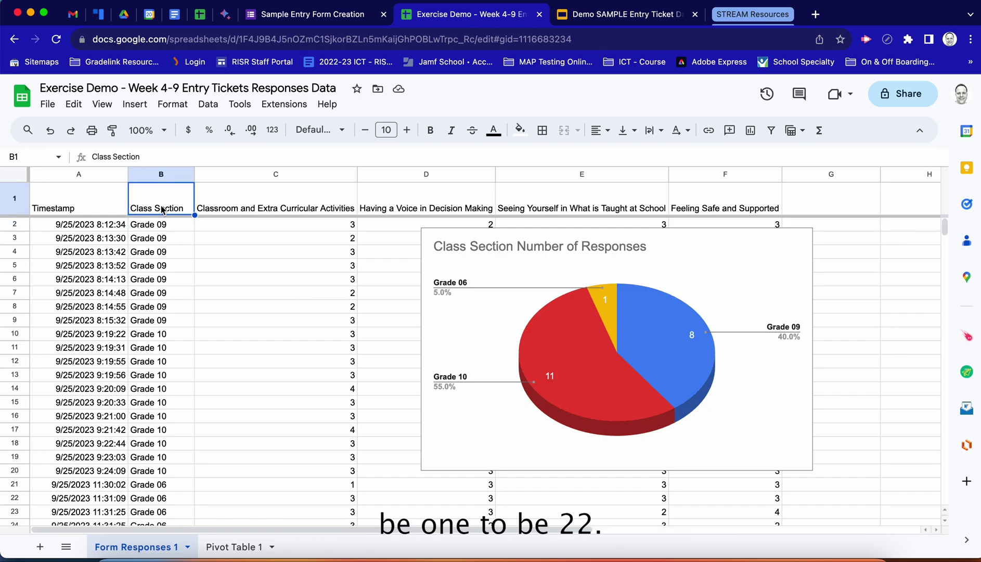
shift+click(157, 486)
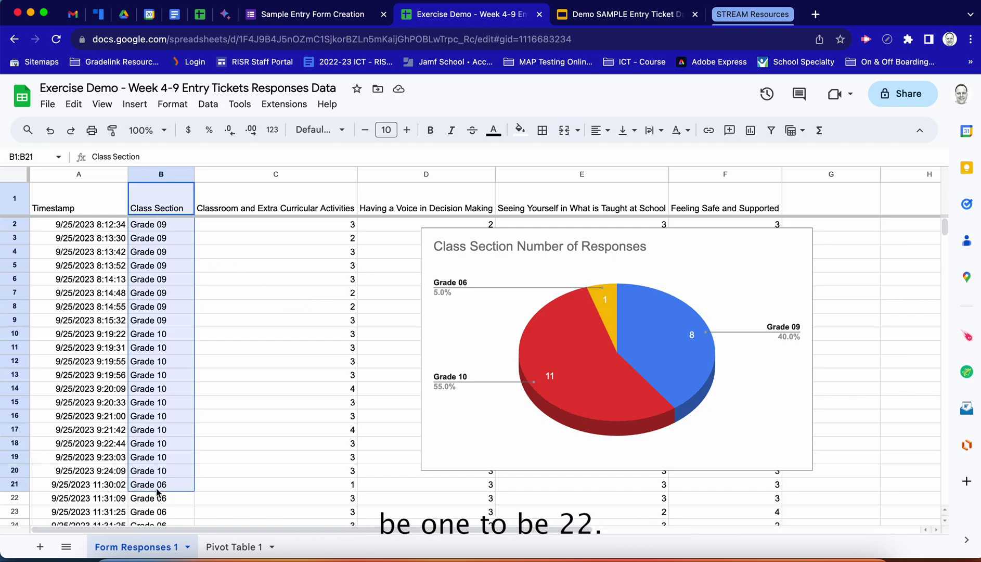
click(676, 269)
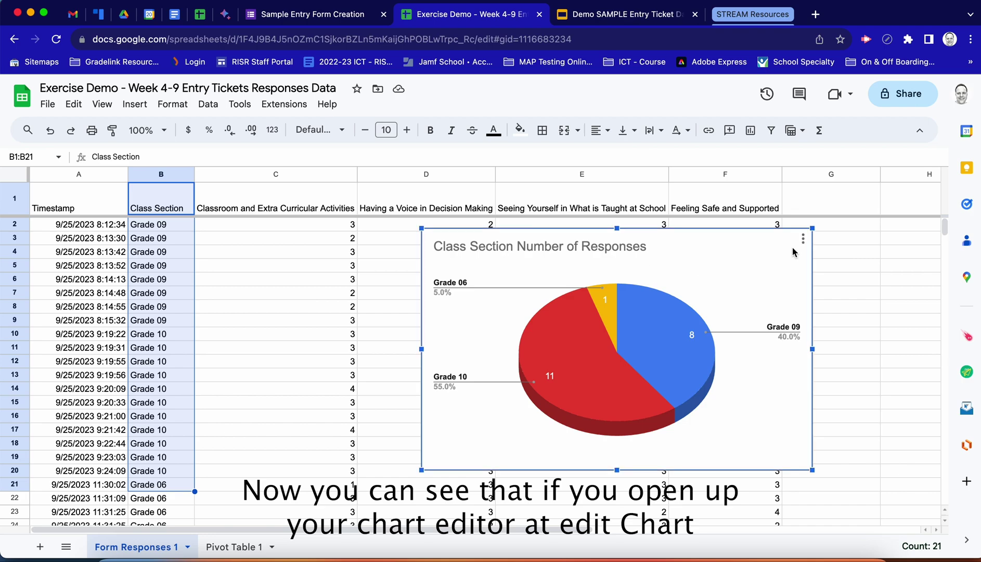
click(803, 240)
click(810, 258)
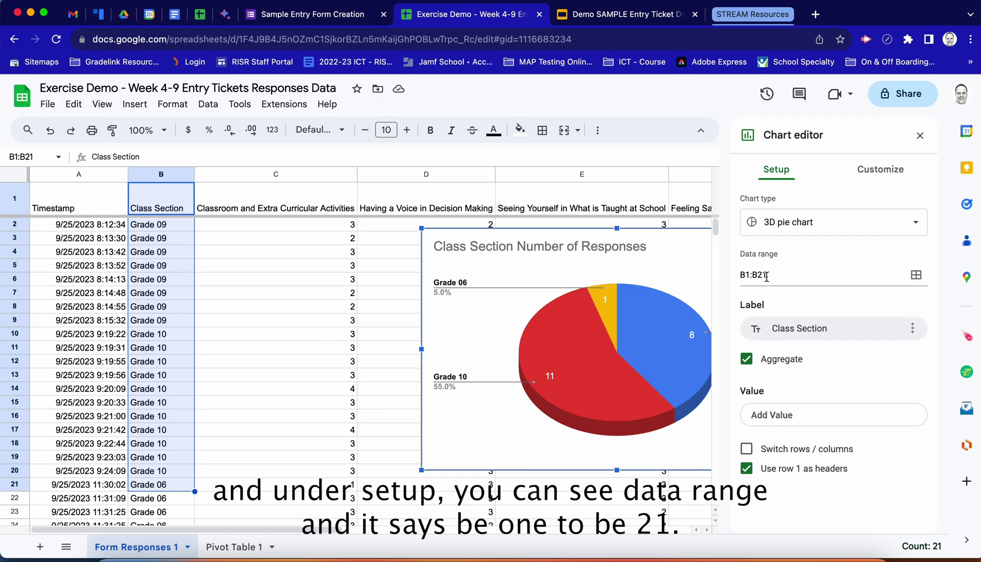
Step: Change the pie chart's data range from B1:B21 to B1:B551 and close the editor
scroll(83, 461, down, 20)
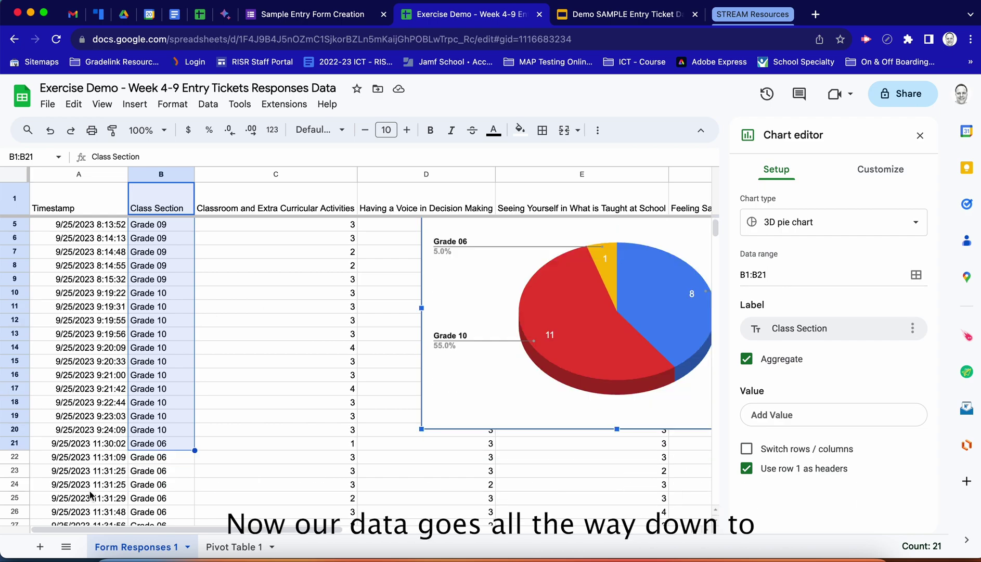
scroll(90, 494, down, 20)
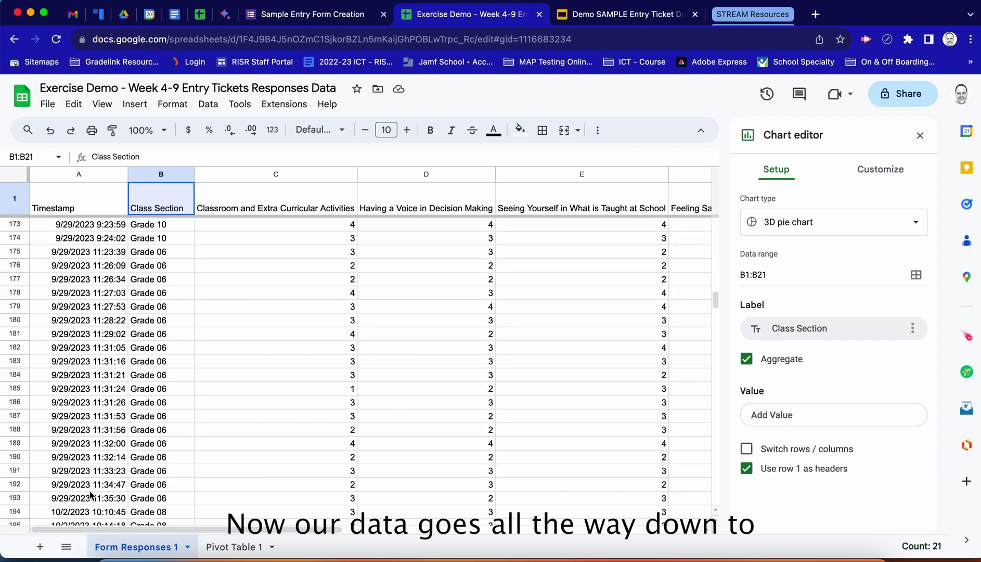
scroll(90, 495, down, 20)
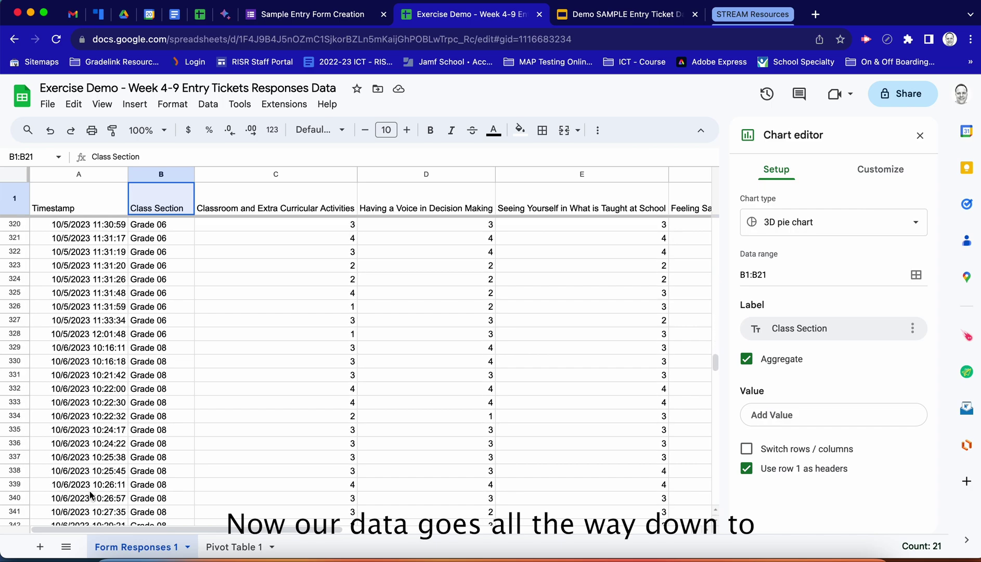
scroll(90, 494, down, 15)
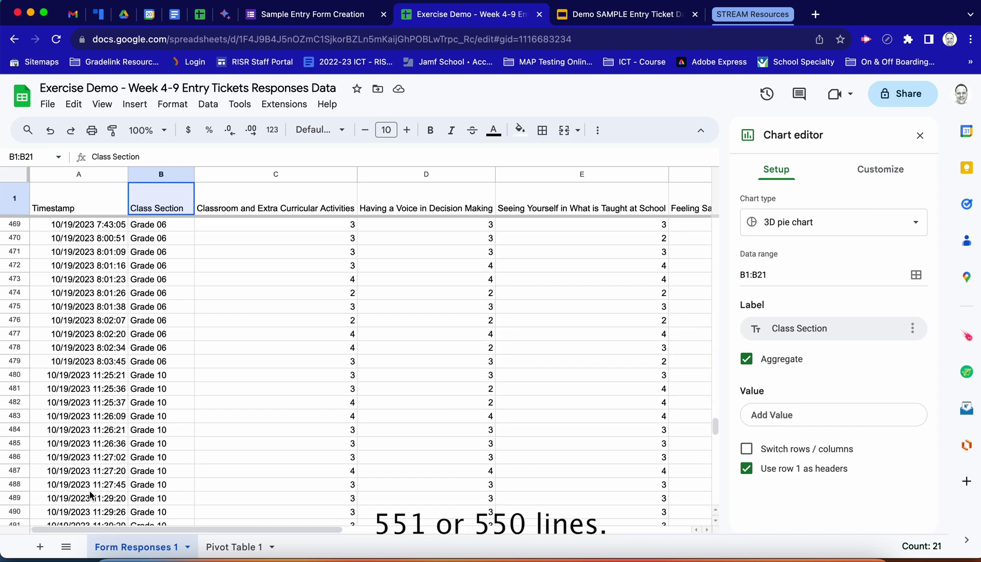
scroll(90, 494, down, 4)
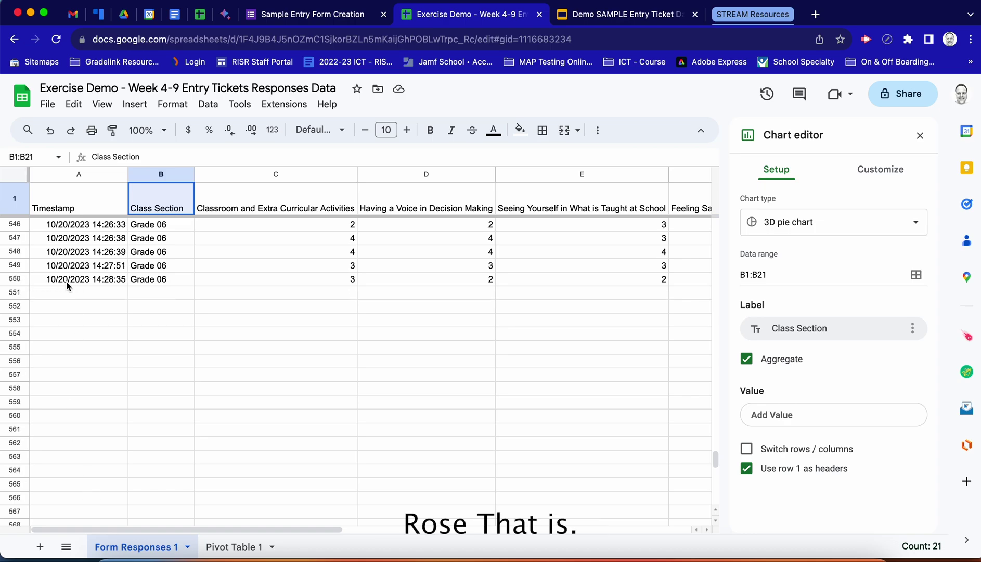
click(766, 275)
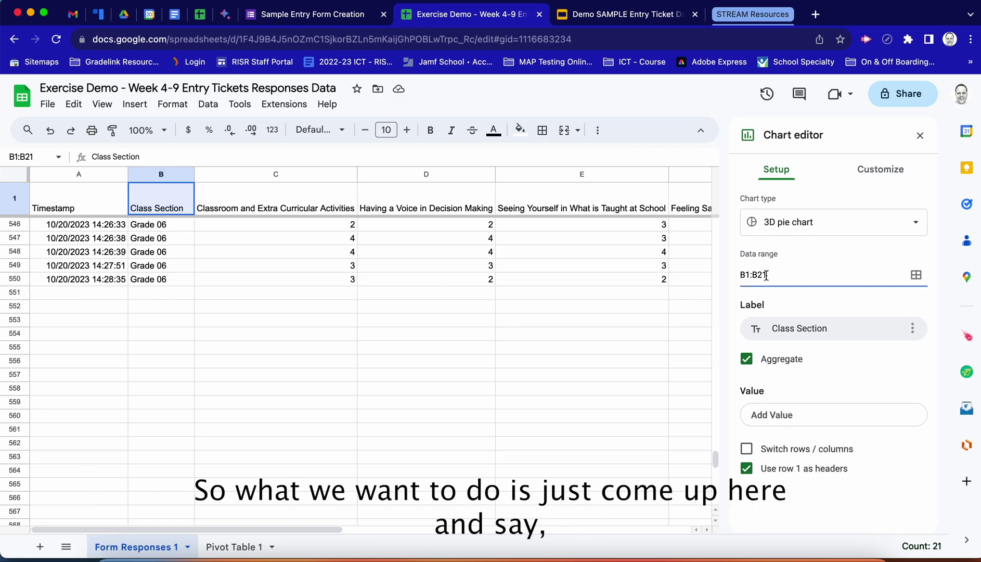
key(BackSpace)
key(BackSpace)
text(551)
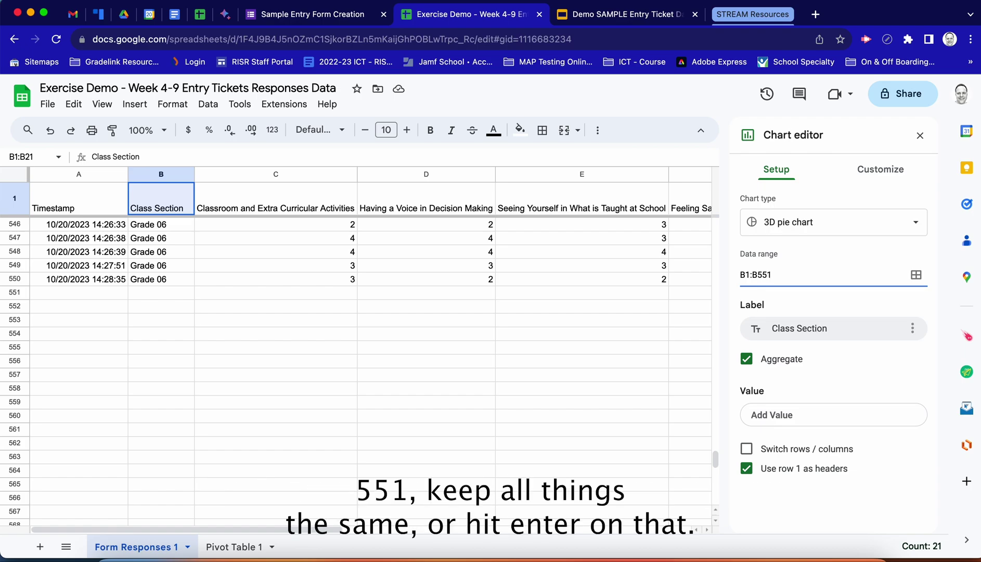
key(Return)
click(551, 294)
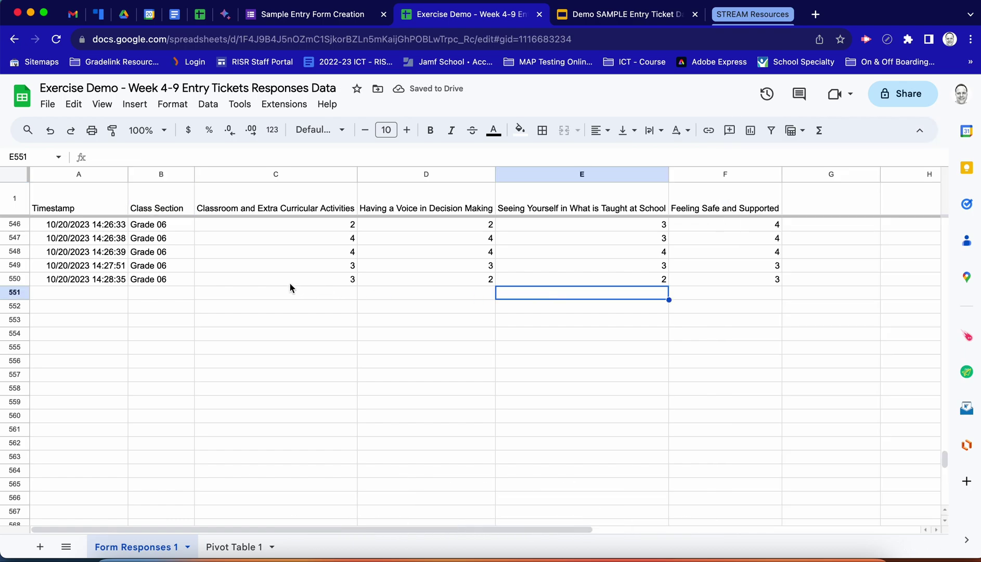
Step: Copy the updated Class Section pie chart from its options menu
scroll(289, 283, up, 15)
scroll(289, 283, up, 11)
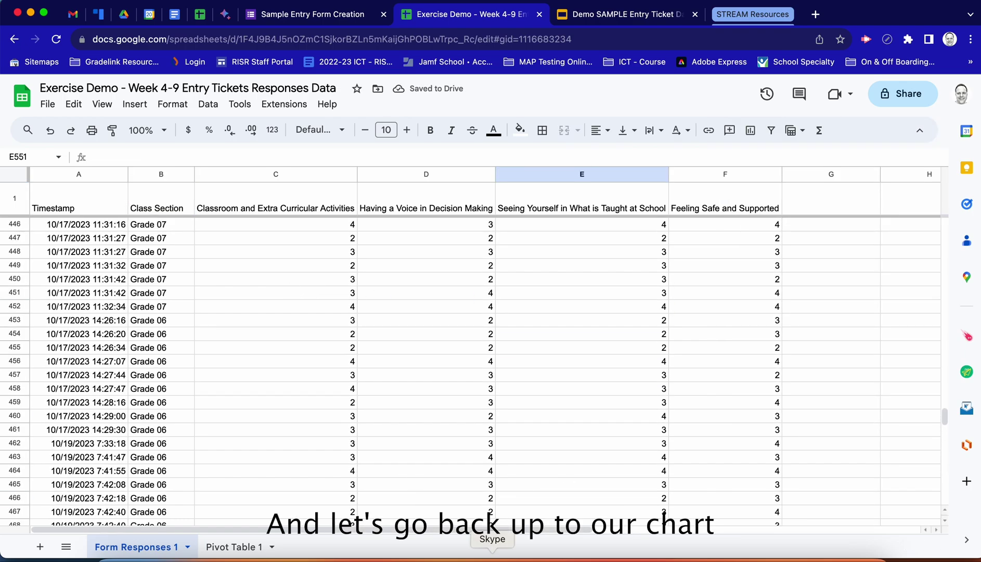
scroll(377, 425, up, 20)
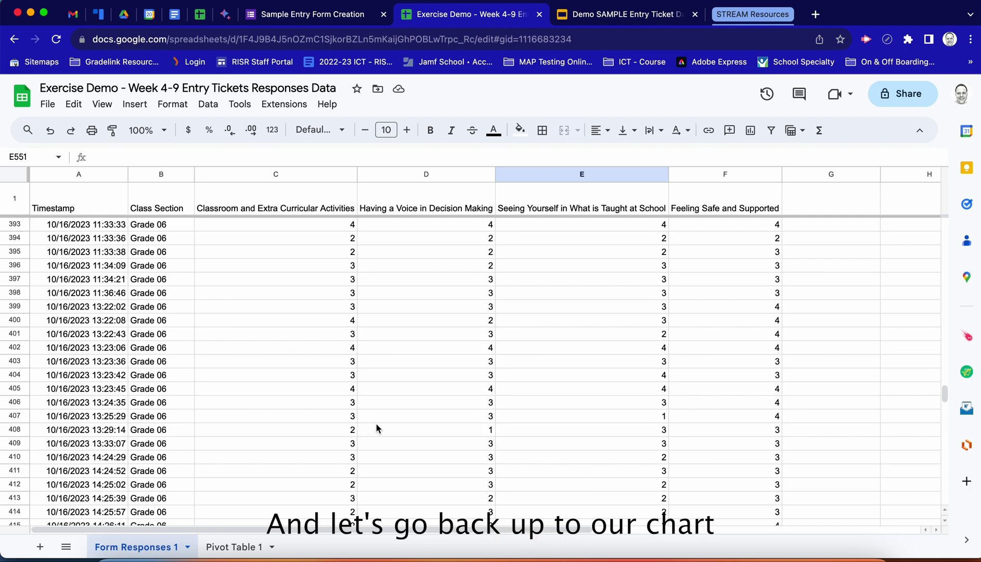
scroll(376, 423, up, 20)
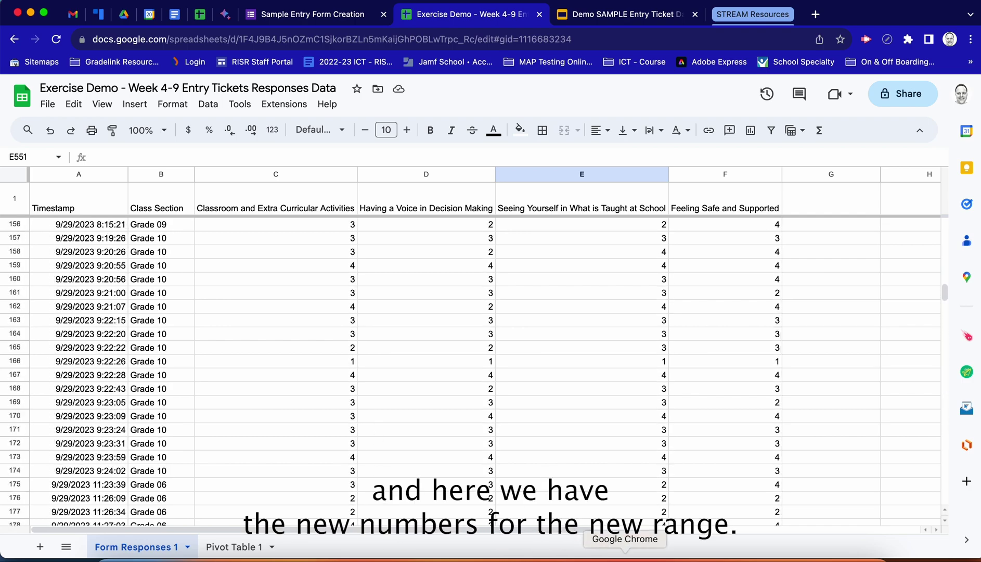
scroll(364, 289, up, 20)
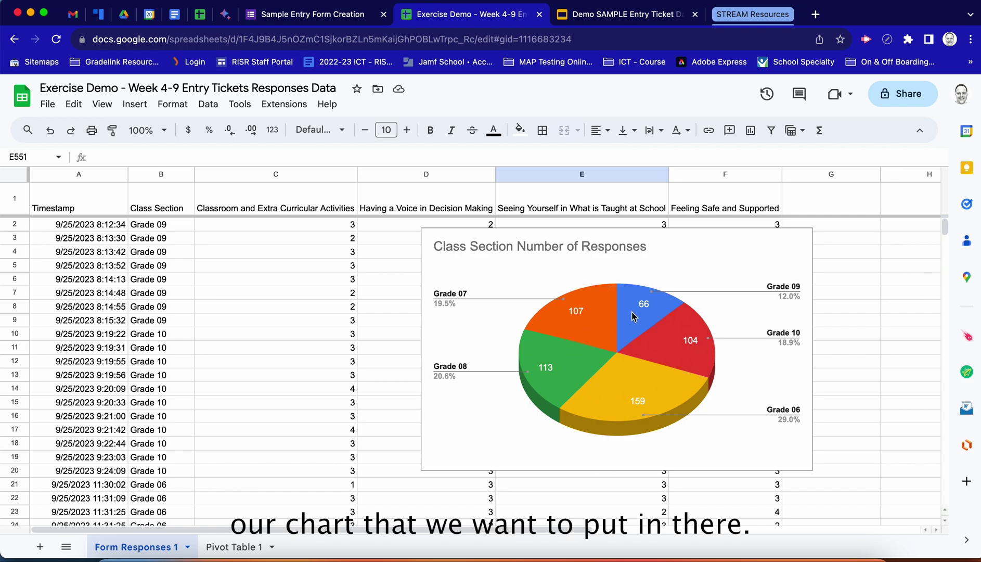
click(723, 265)
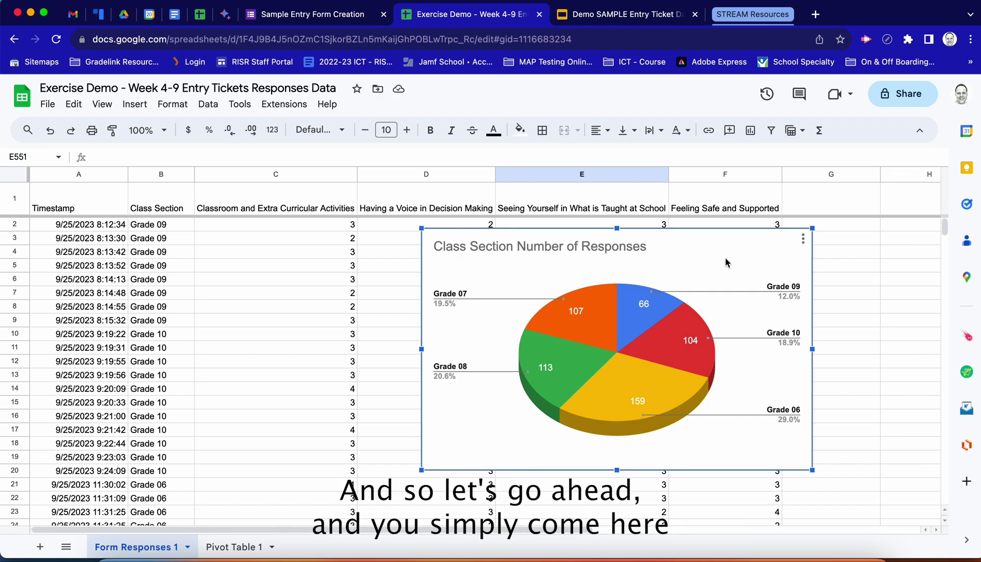
click(803, 240)
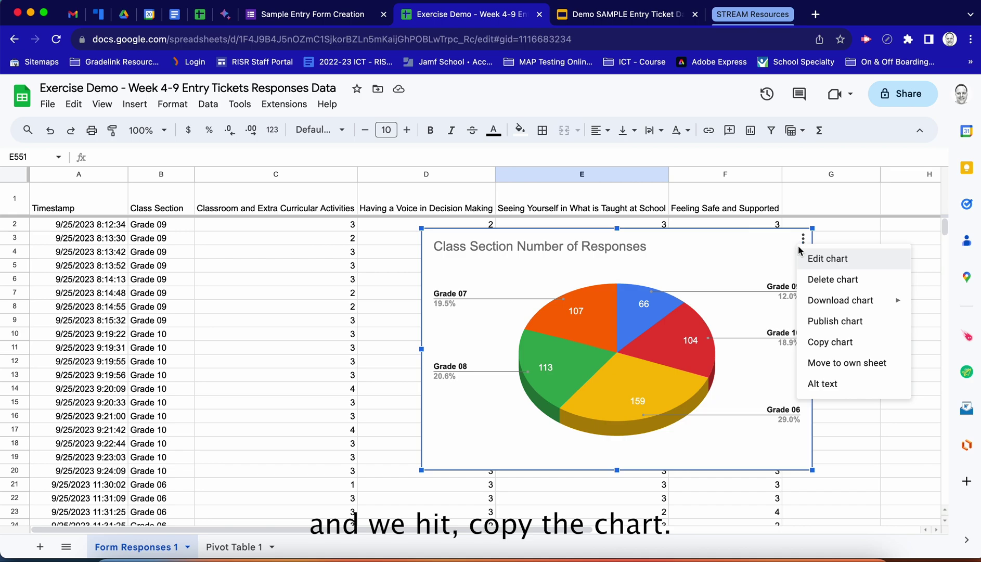
click(821, 345)
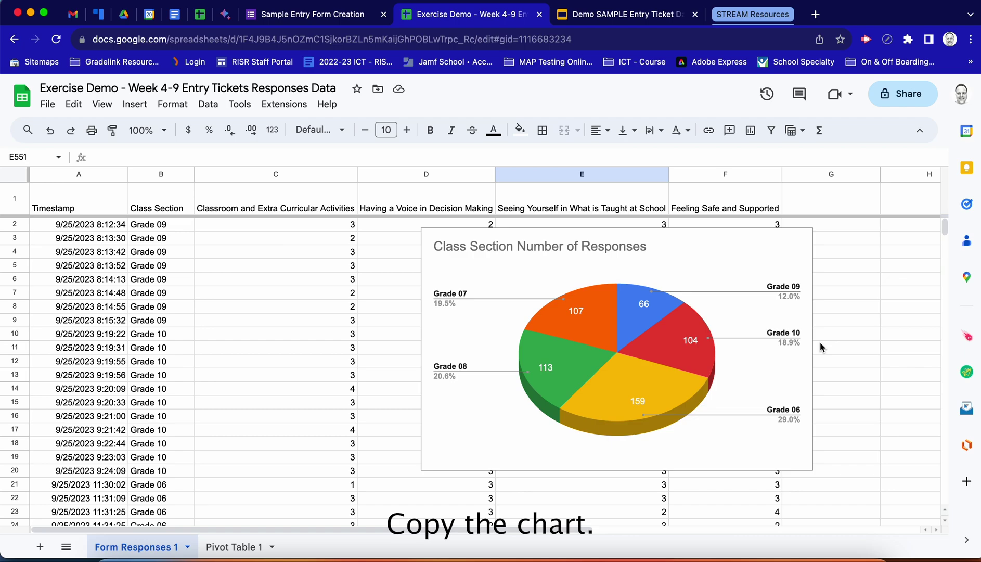
Step: On slide 4 of the deck, delete the 'Place Data Visualization #1' placeholder text
click(610, 16)
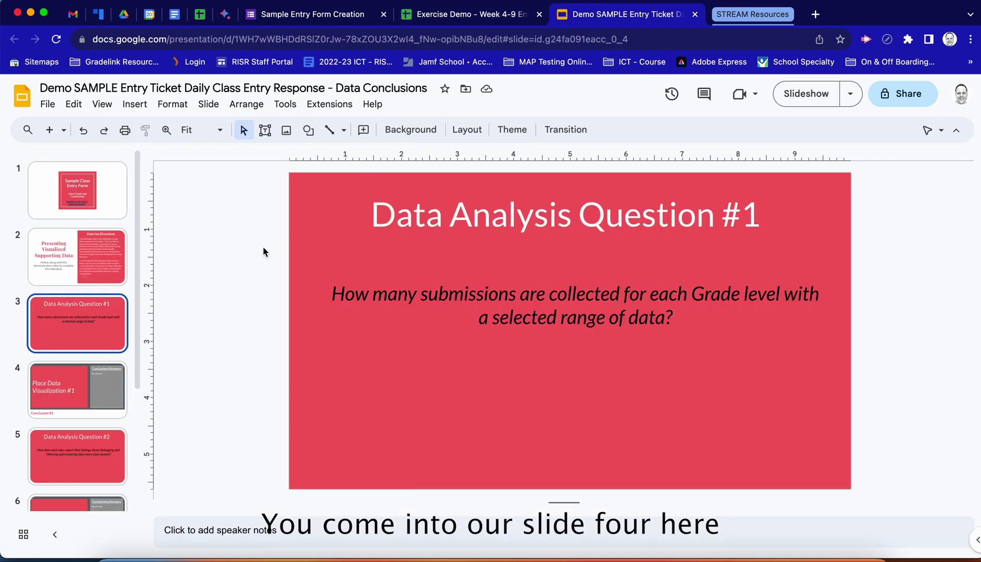
click(95, 391)
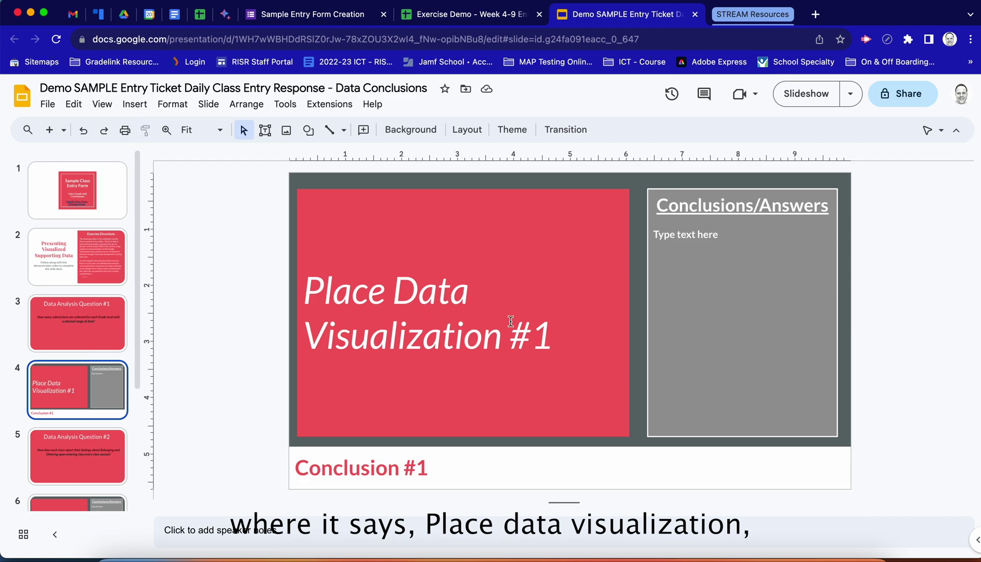
click(572, 328)
click(553, 333)
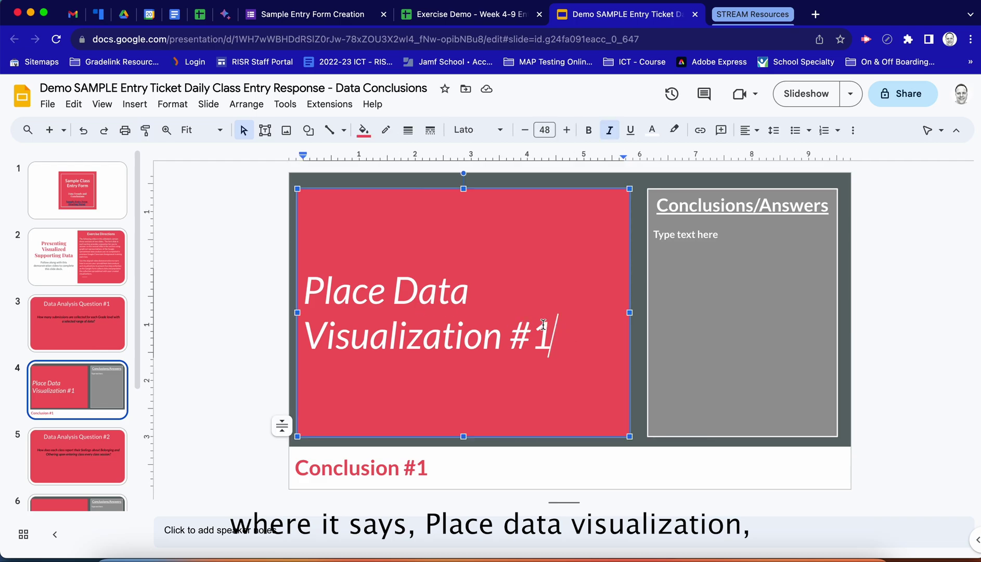
drag(551, 334, 309, 295)
key(BackSpace)
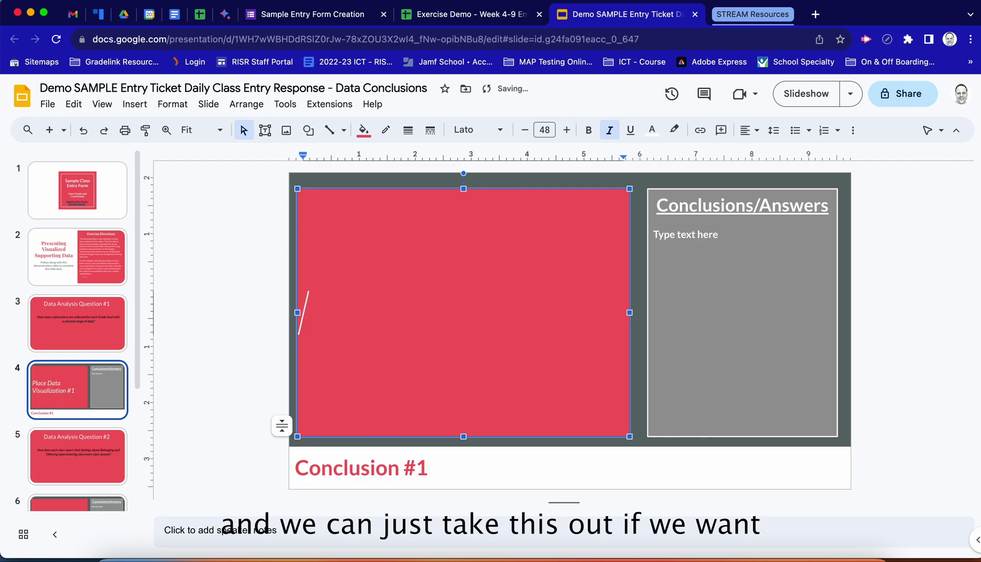
click(213, 285)
Step: Paste the pie chart linked to the spreadsheet and resize it into the red box
key(super+v)
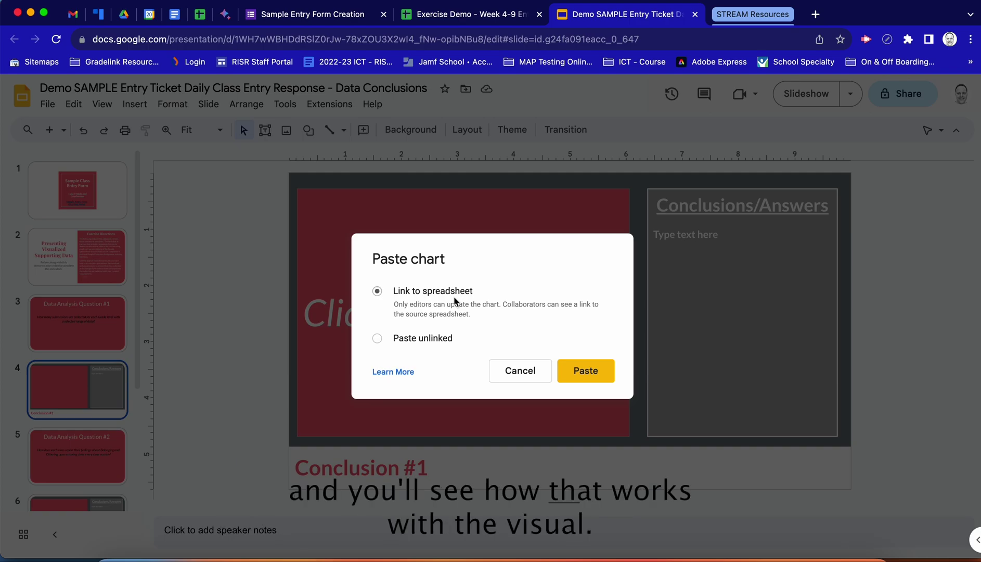
click(577, 374)
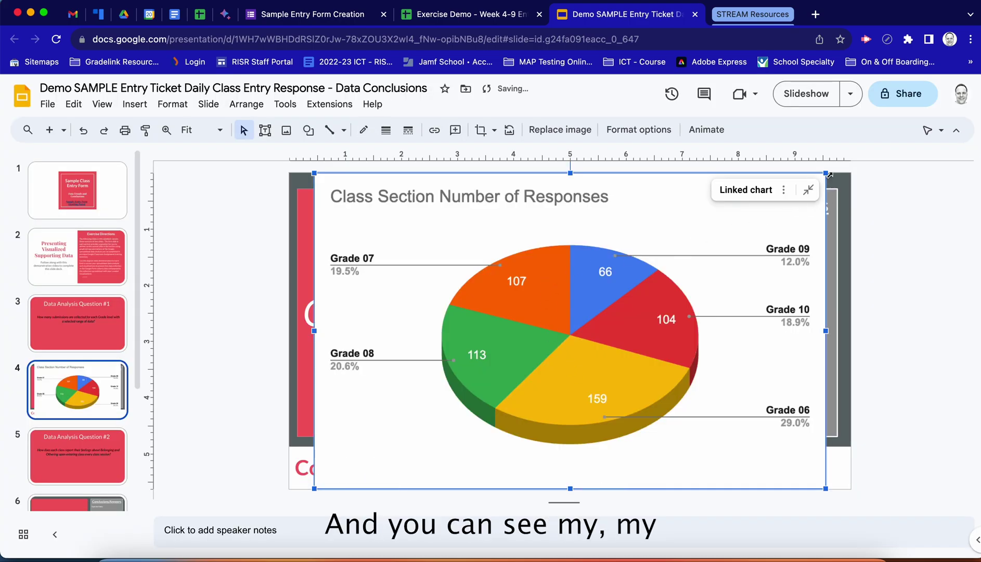
drag(828, 173, 737, 242)
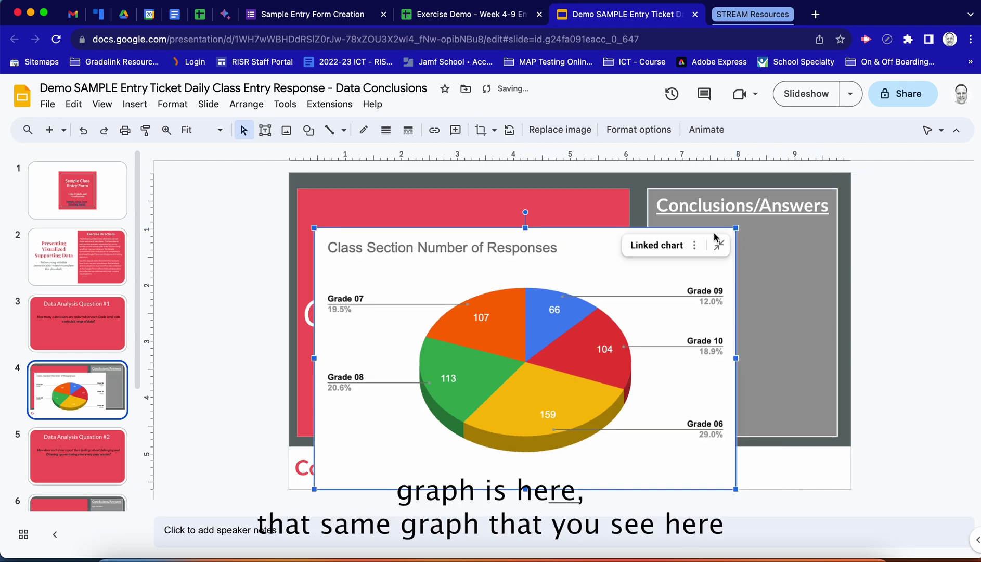
click(492, 15)
click(562, 18)
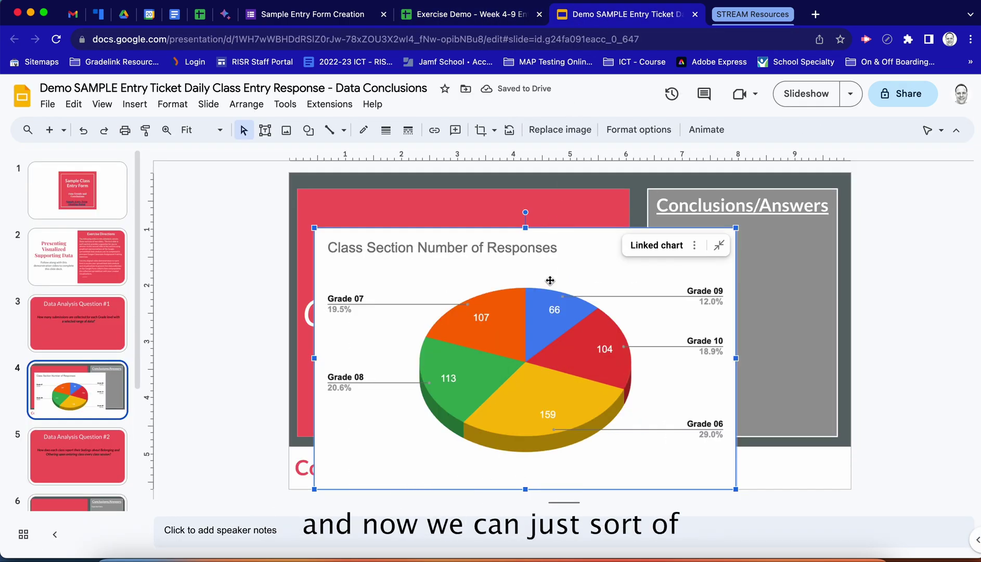
drag(581, 241, 568, 204)
drag(727, 457, 570, 392)
drag(572, 334, 573, 354)
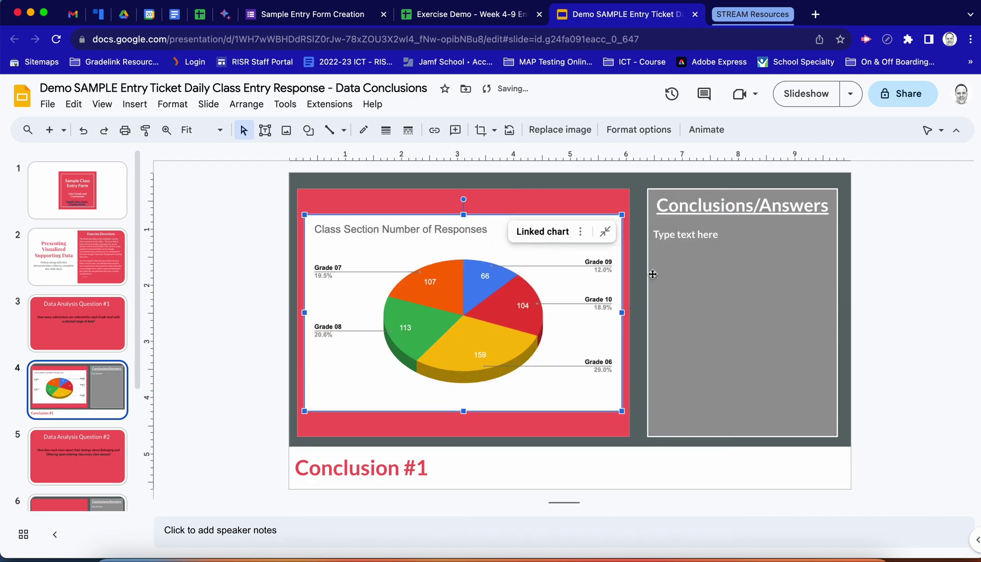
Step: Replace the Conclusions/Answers placeholder with 'Grade 6 has the most submission of the Google Class Form Entry Ticket over the past 5'
click(675, 235)
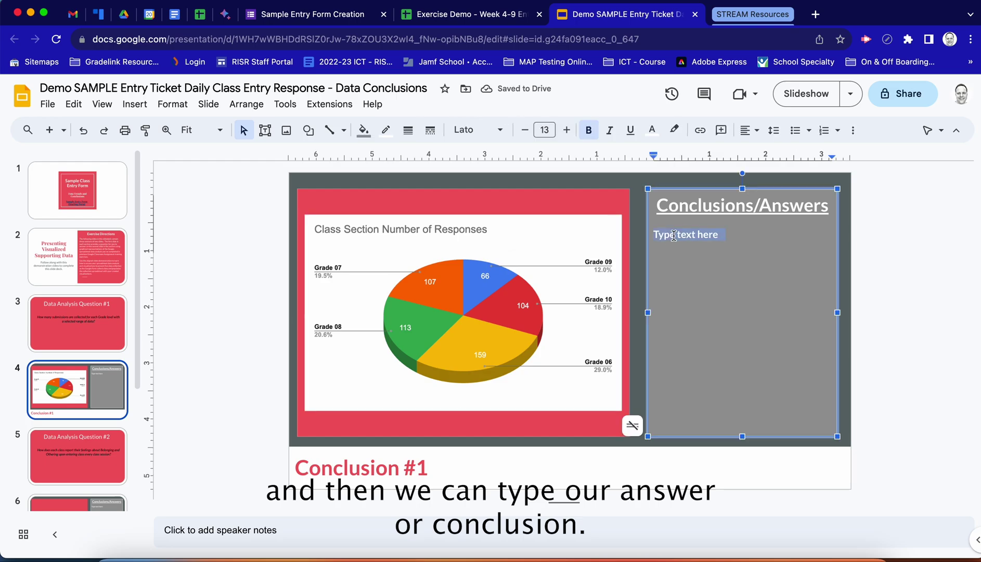
click(83, 333)
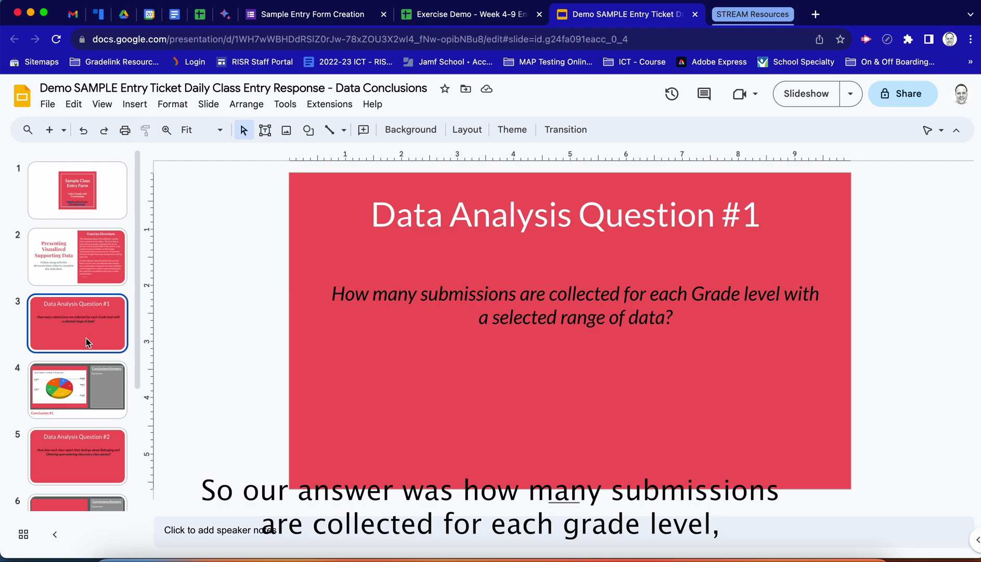
click(100, 398)
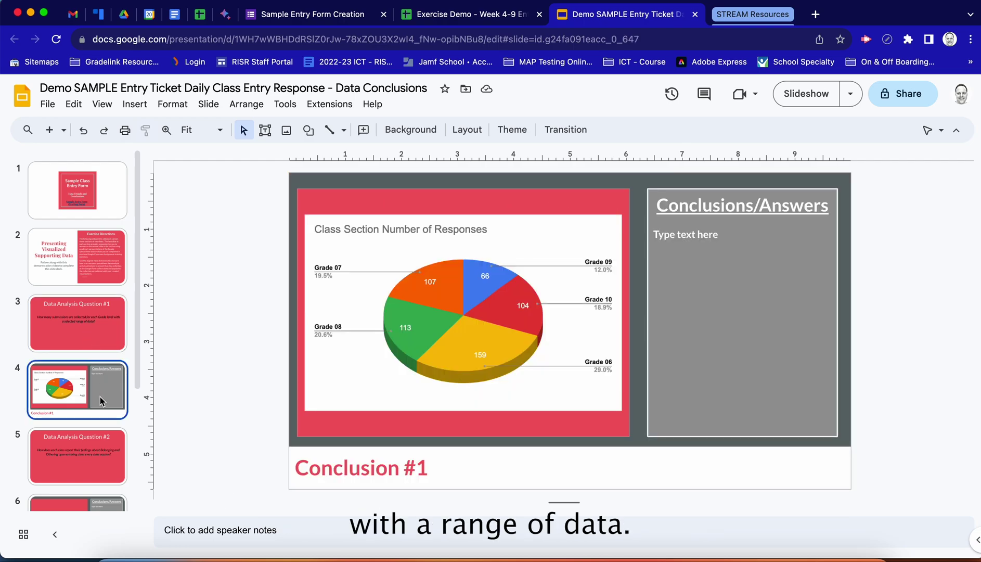
click(671, 236)
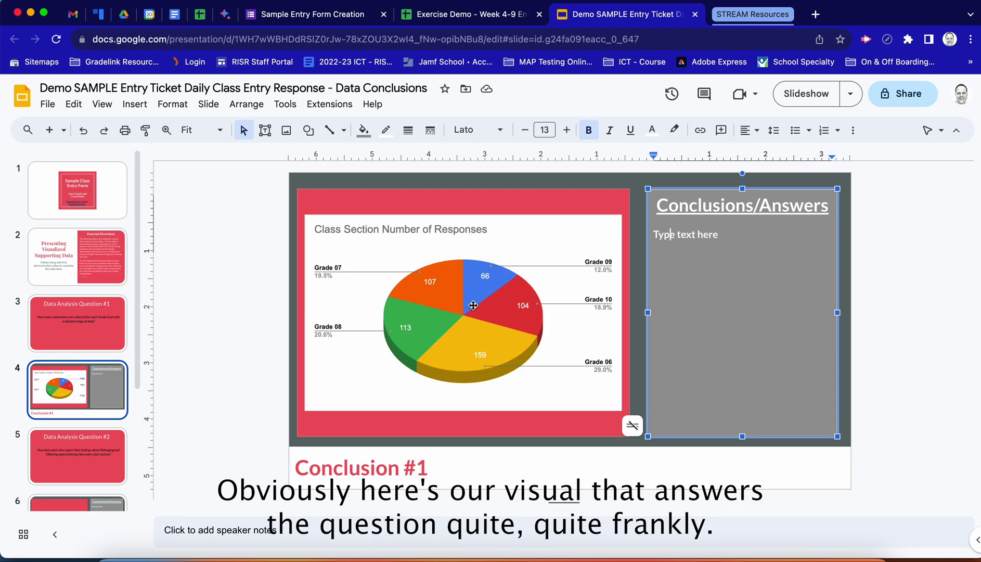
triple_click(688, 236)
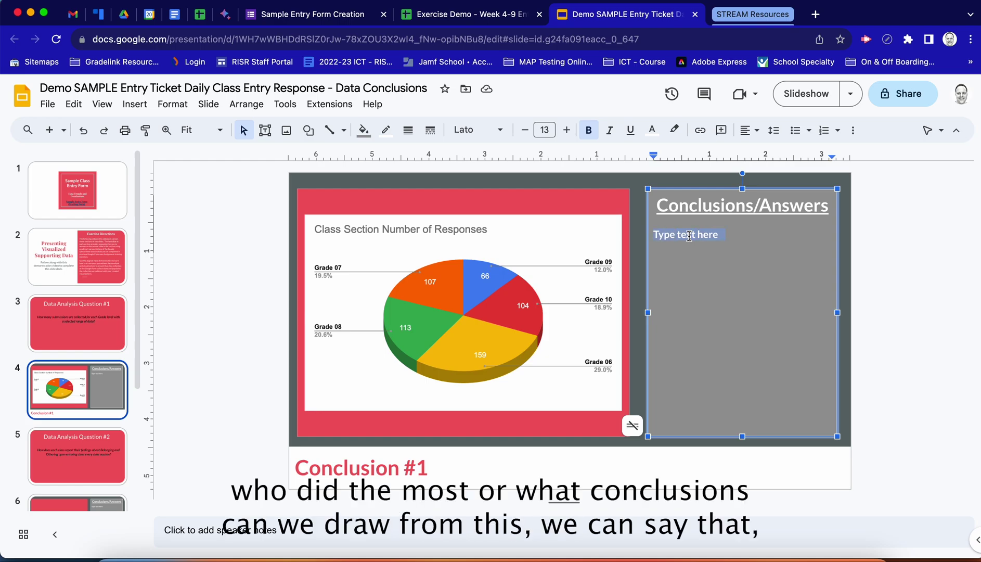
text(Grade)
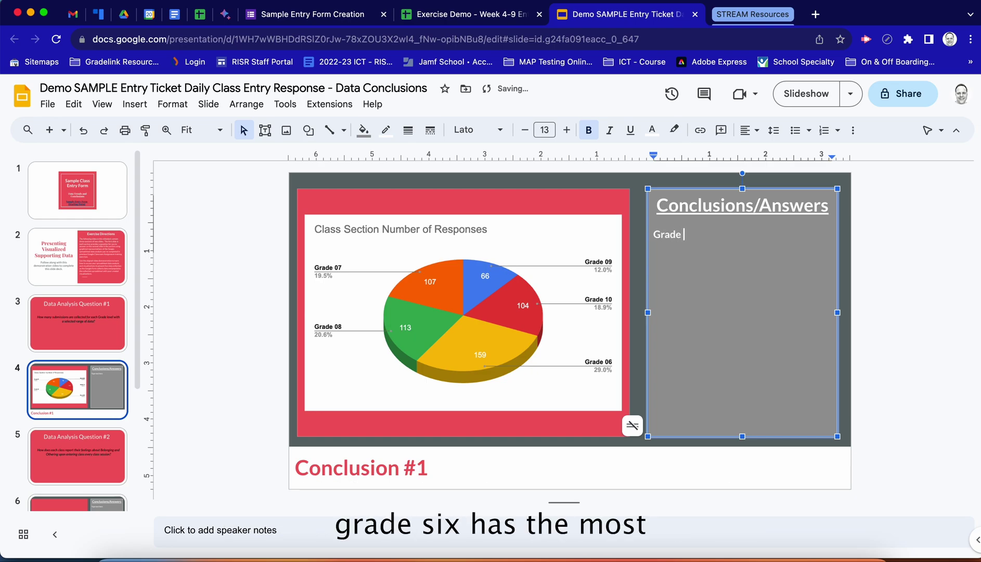
text( 6 has the most submission of the )
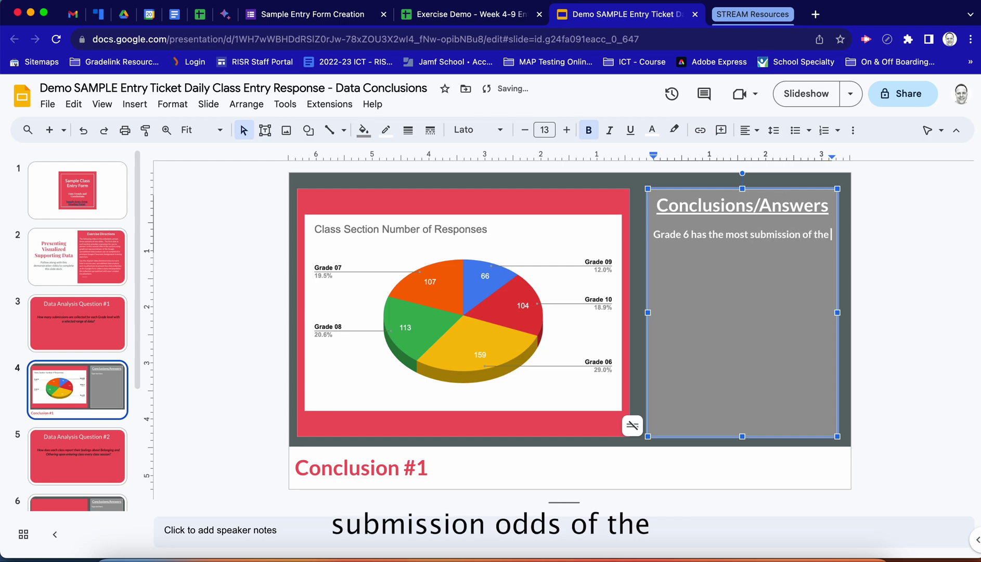
text(Google)
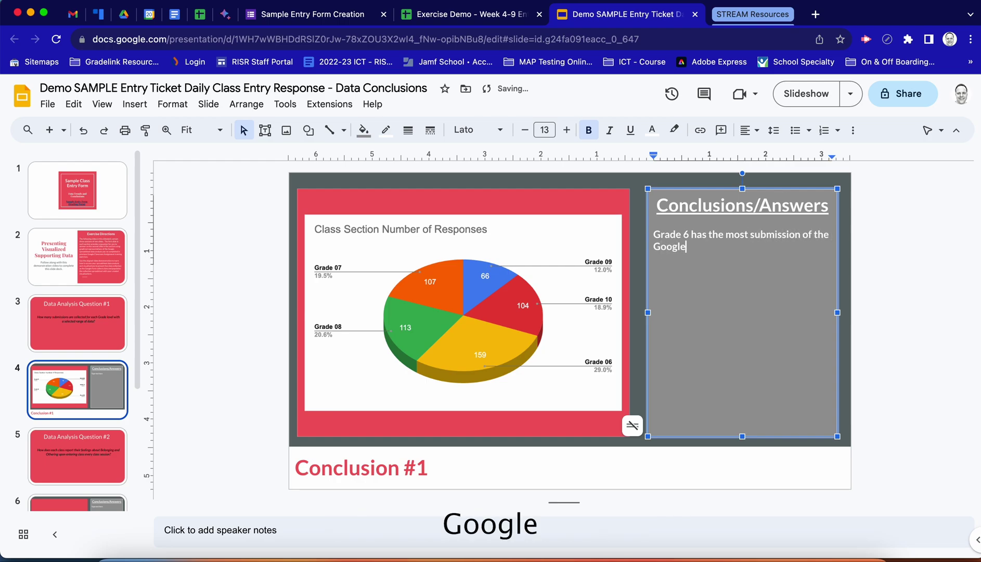
text( Class)
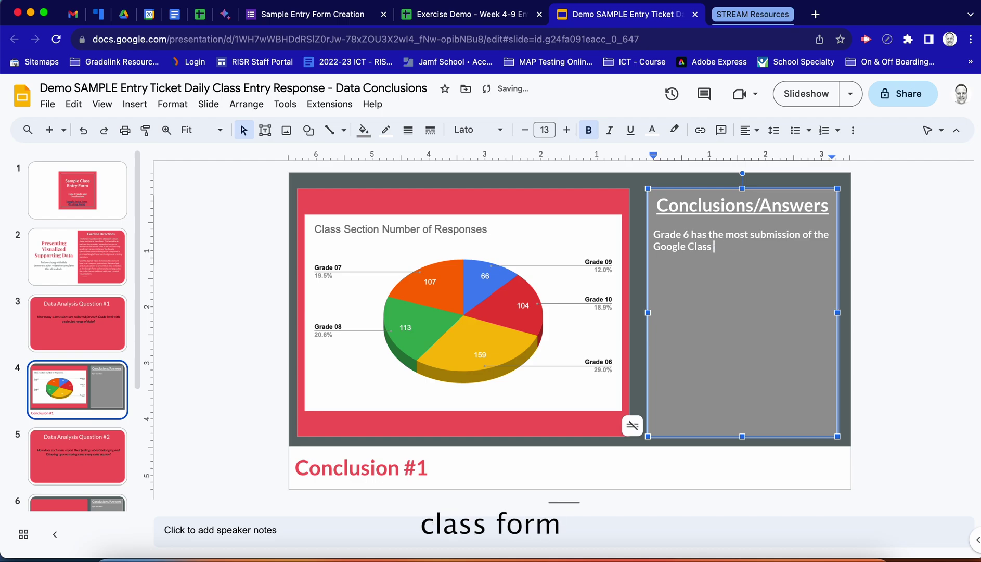
text( Form Entry)
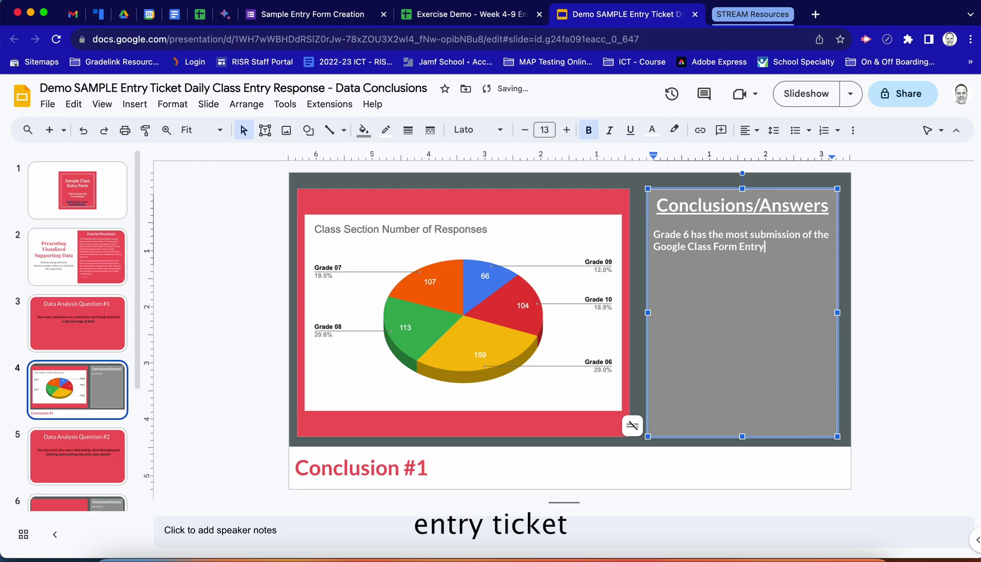
text( Ticket over the past)
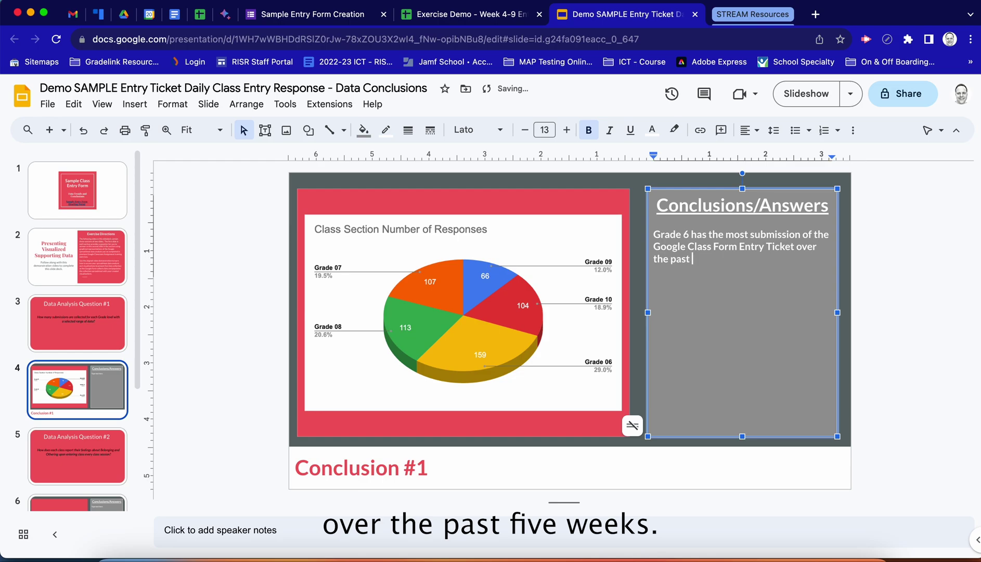
text( 5 weeks.)
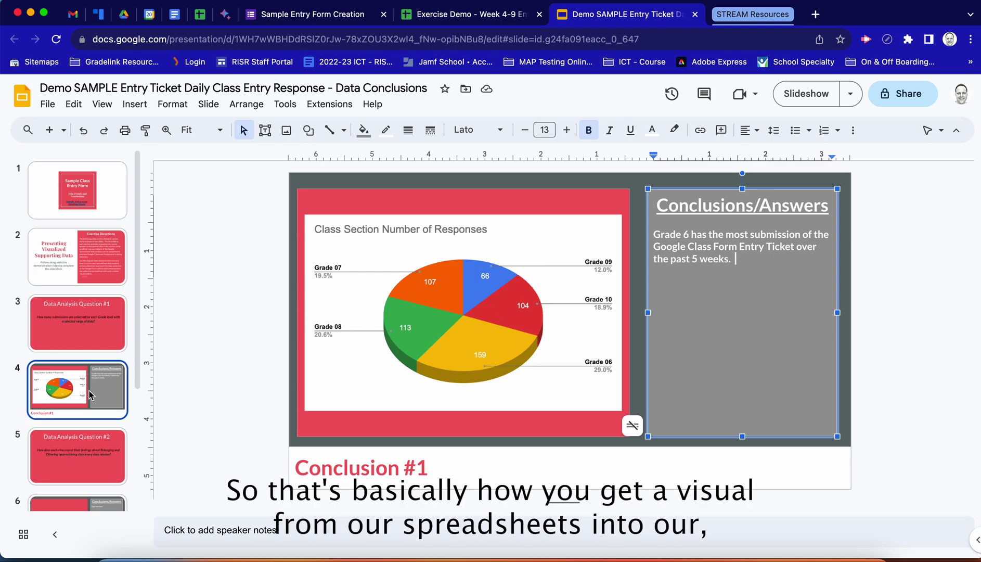
Step: Open slide 5, Data Analysis Question #2, preview slide 6, then return to the Exercise Demo spreadsheet
scroll(90, 394, down, 3)
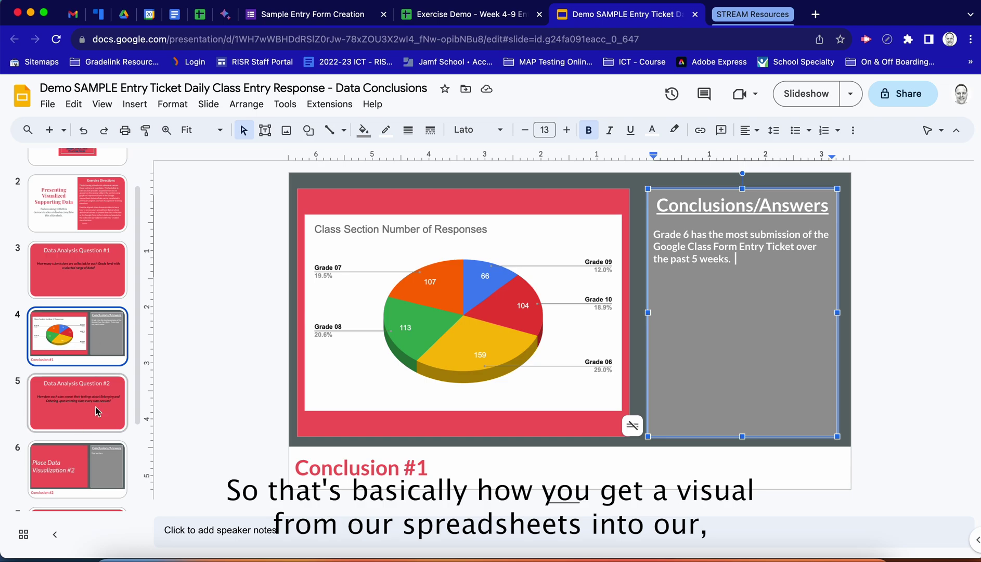
click(98, 403)
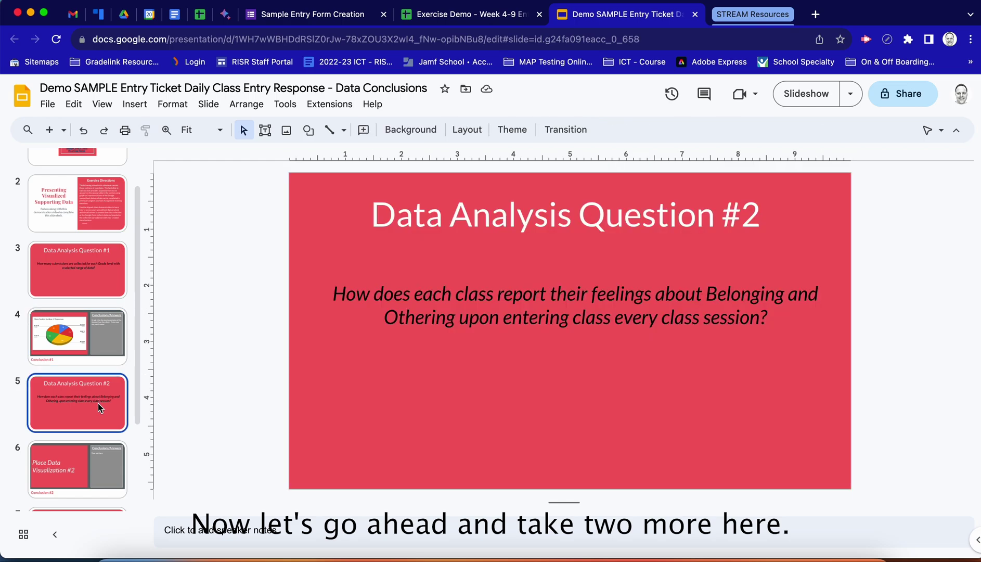
scroll(91, 418, down, 5)
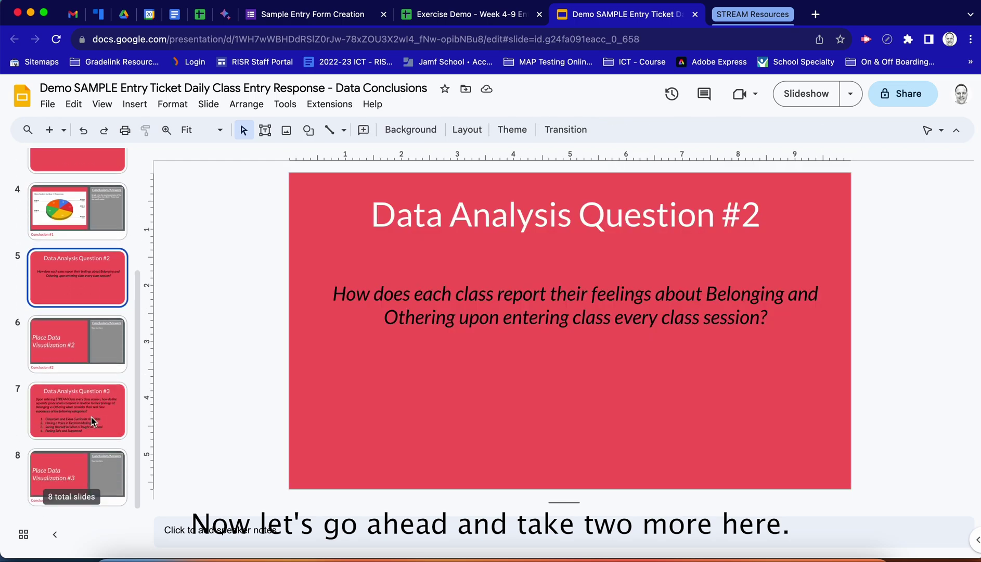
click(78, 354)
click(74, 286)
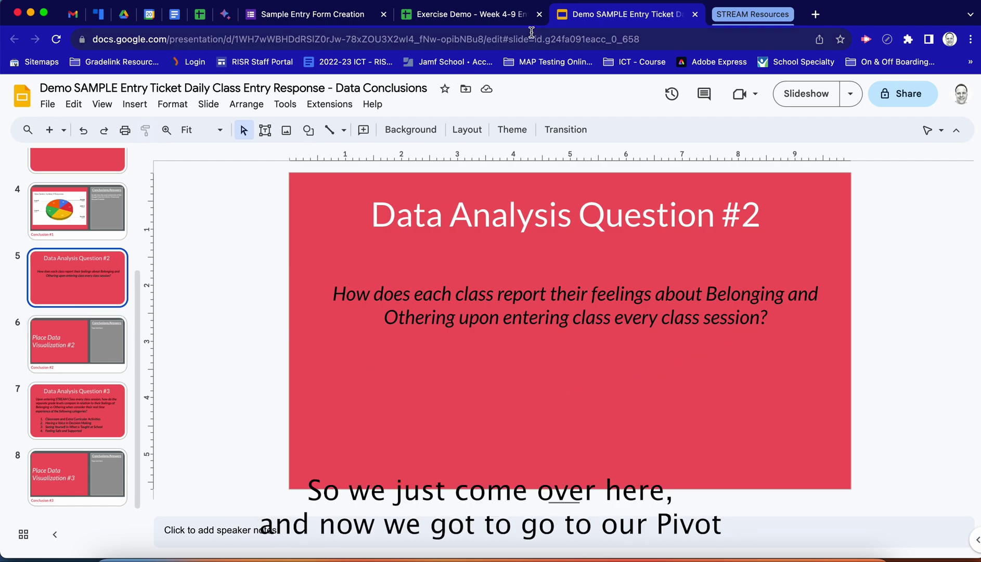
click(479, 17)
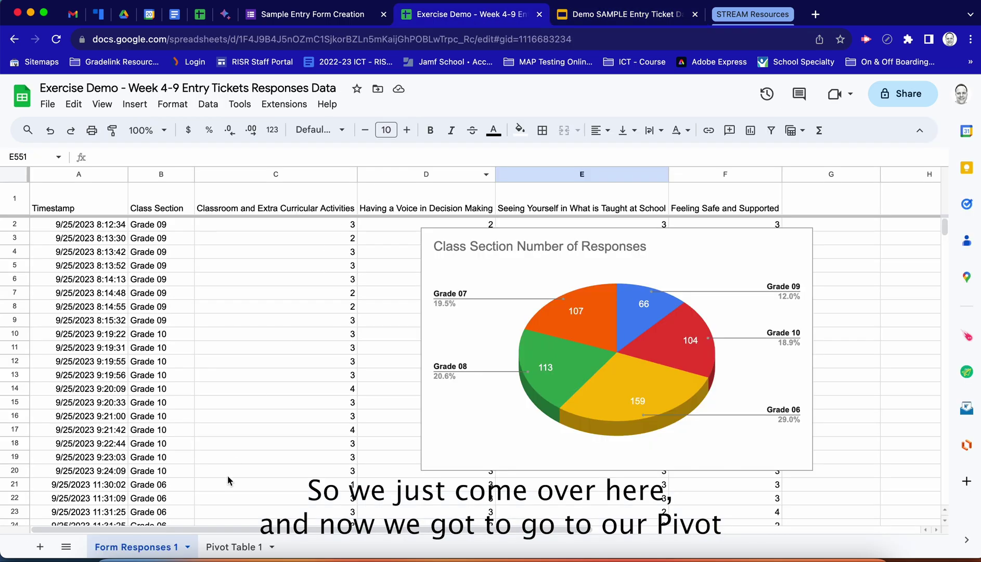
Step: Copy the Belonging vs. Othering Category Comparison chart from Pivot Table 1 and open slide 6
click(234, 547)
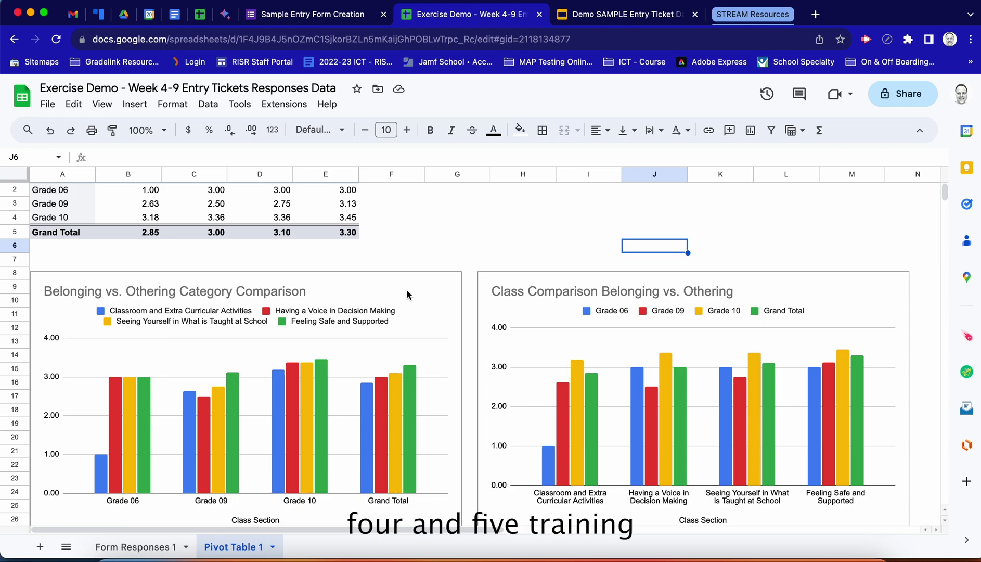
click(424, 293)
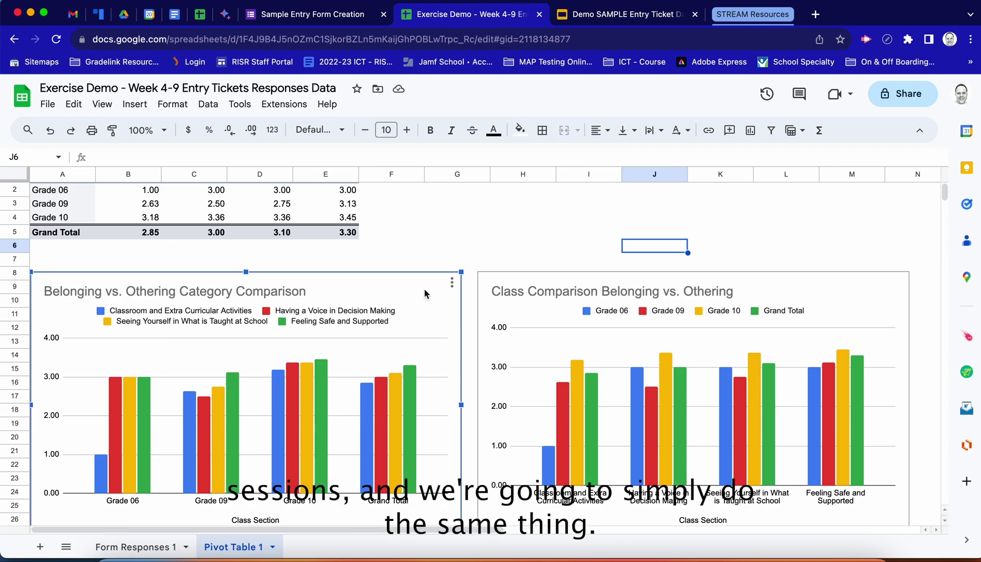
click(452, 286)
mouse_move(456, 353)
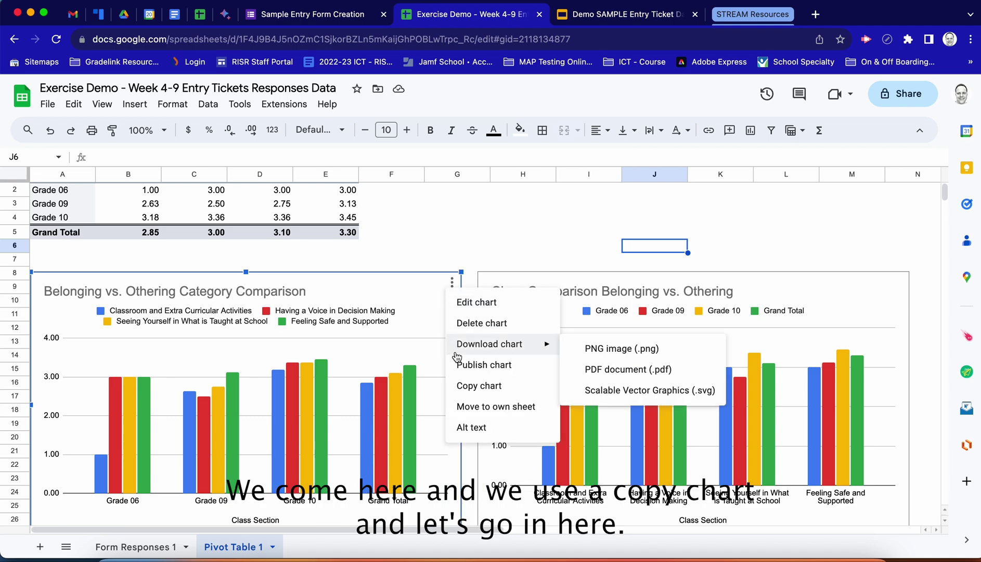
click(468, 385)
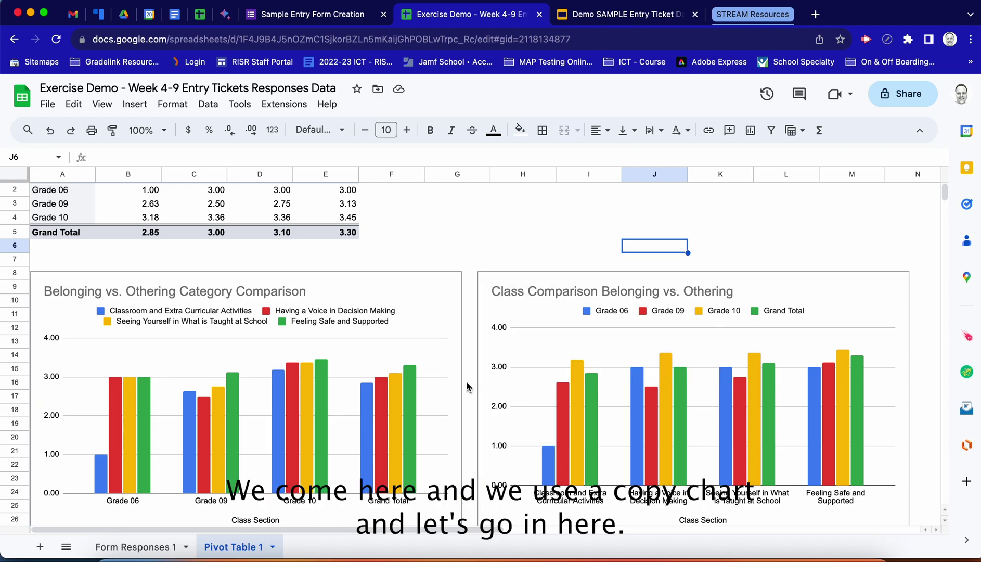
click(598, 16)
click(91, 359)
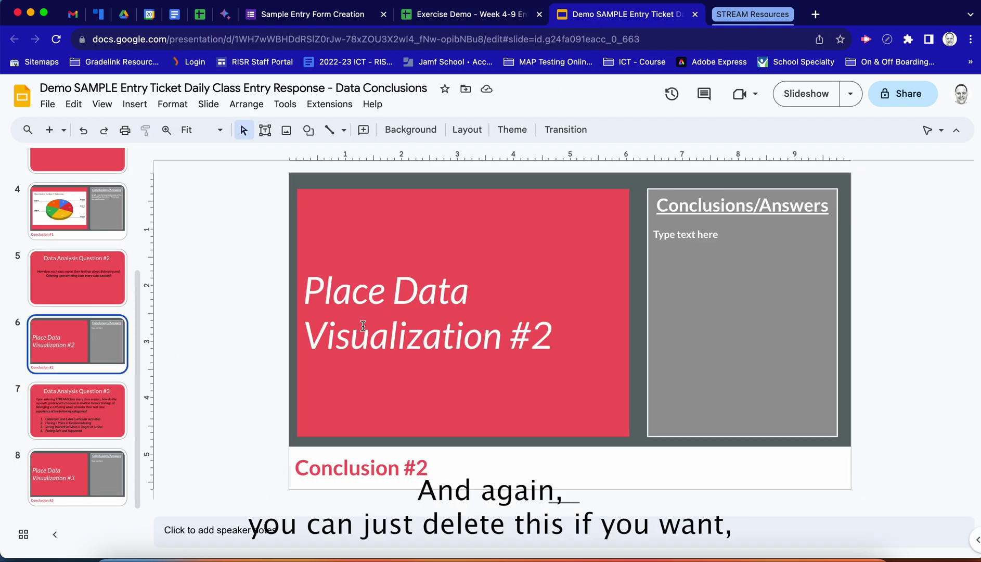
Step: Delete the 'Place Data Visualization #2' placeholder text on slide 6
triple_click(414, 310)
key(BackSpace)
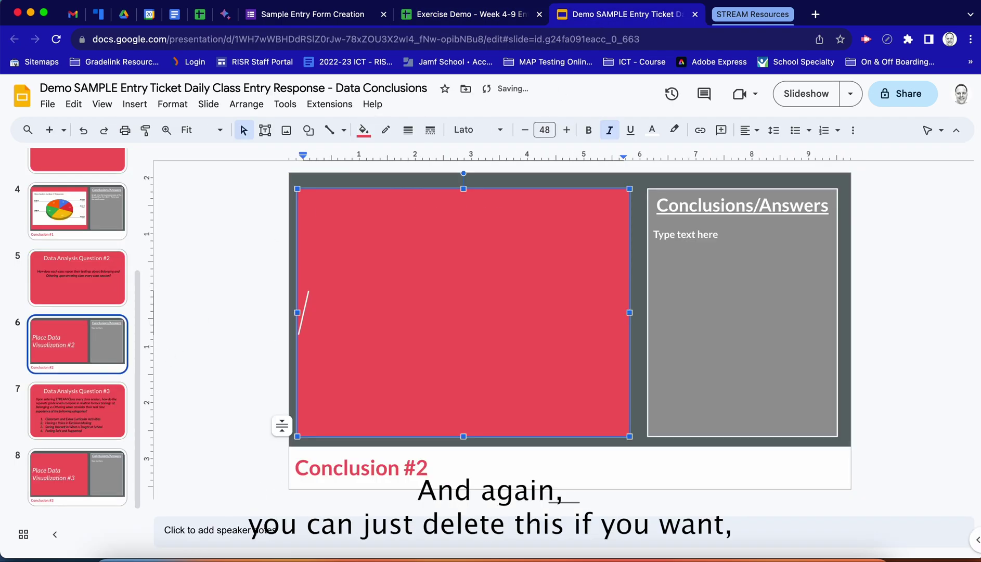
click(257, 286)
Step: Paste the comparison chart linked to the spreadsheet and size it to fill the red panel
key(super+v)
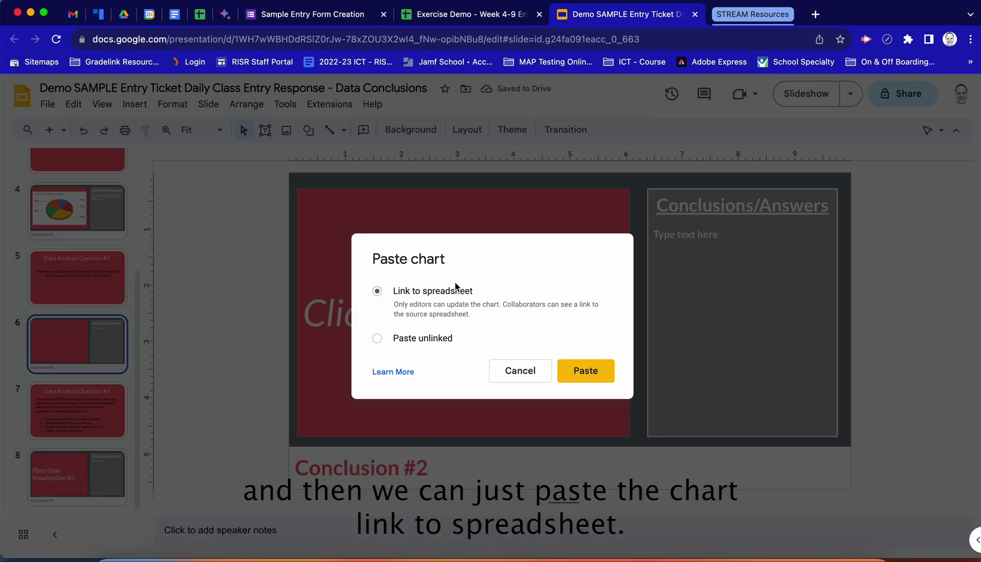
click(563, 371)
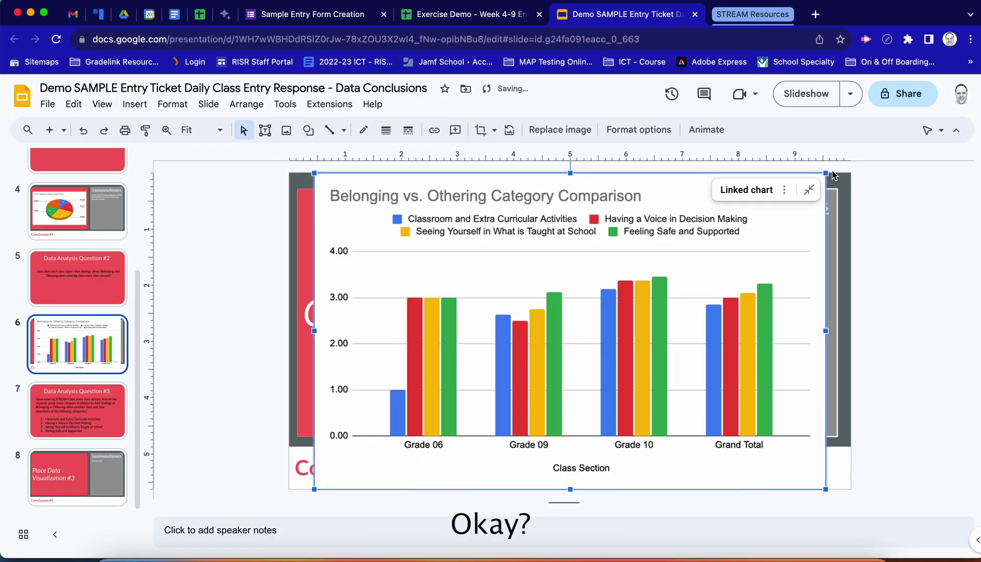
drag(827, 172, 698, 251)
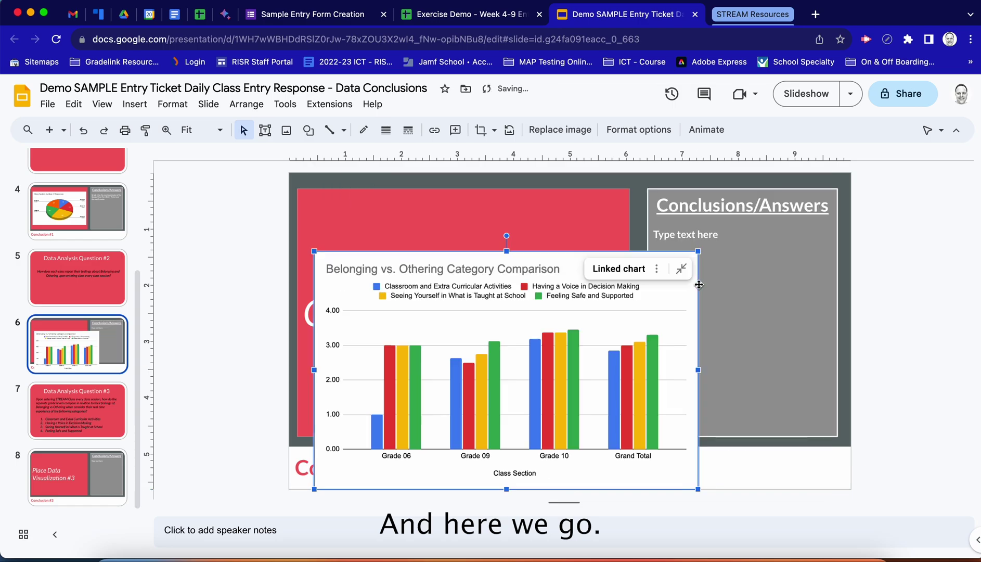
drag(599, 329, 588, 272)
drag(685, 431, 576, 393)
drag(545, 269, 546, 287)
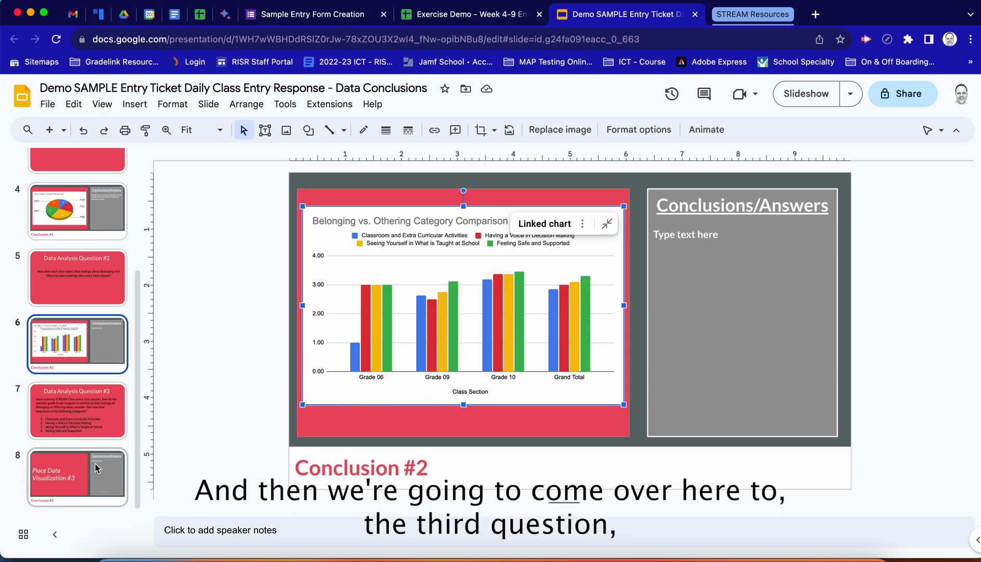
Step: Copy the Class Comparison Belonging vs. Othering chart and return to slide 8's placeholder
click(90, 428)
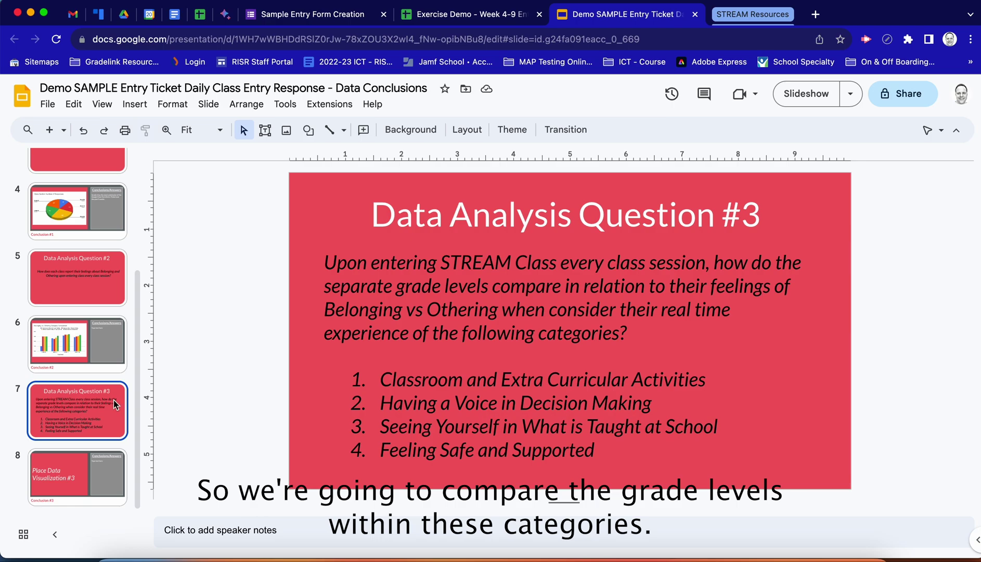
click(74, 476)
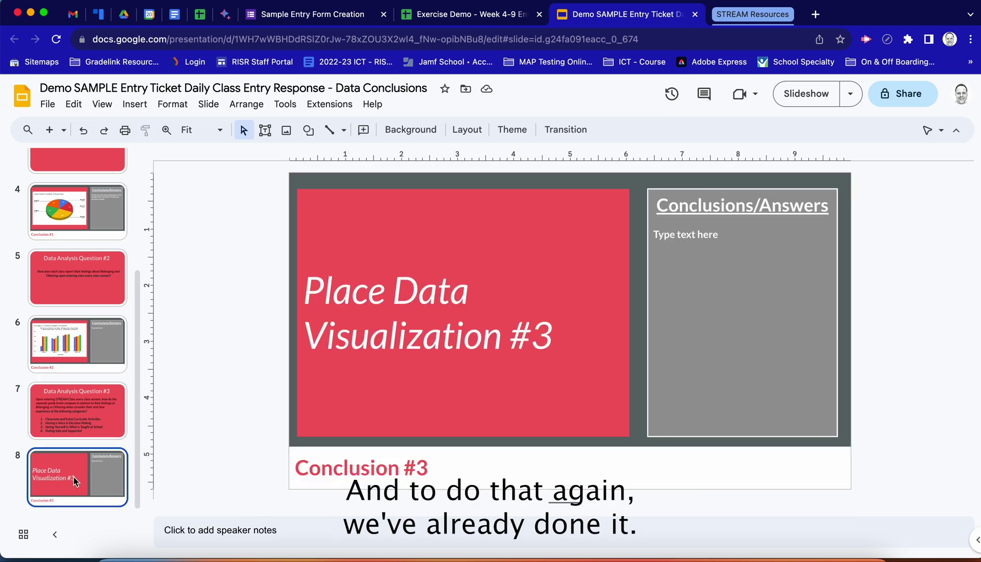
click(497, 11)
click(659, 333)
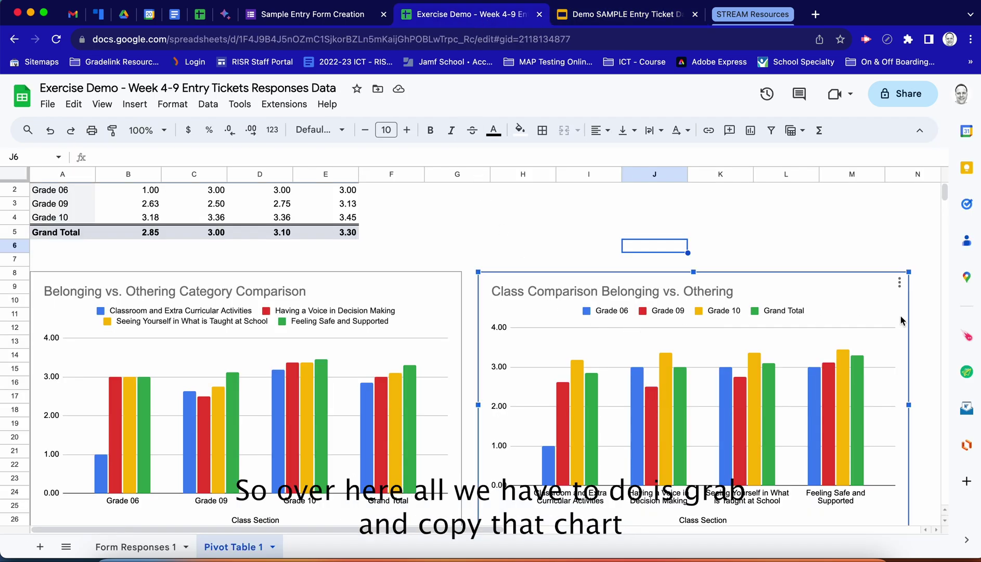
click(900, 282)
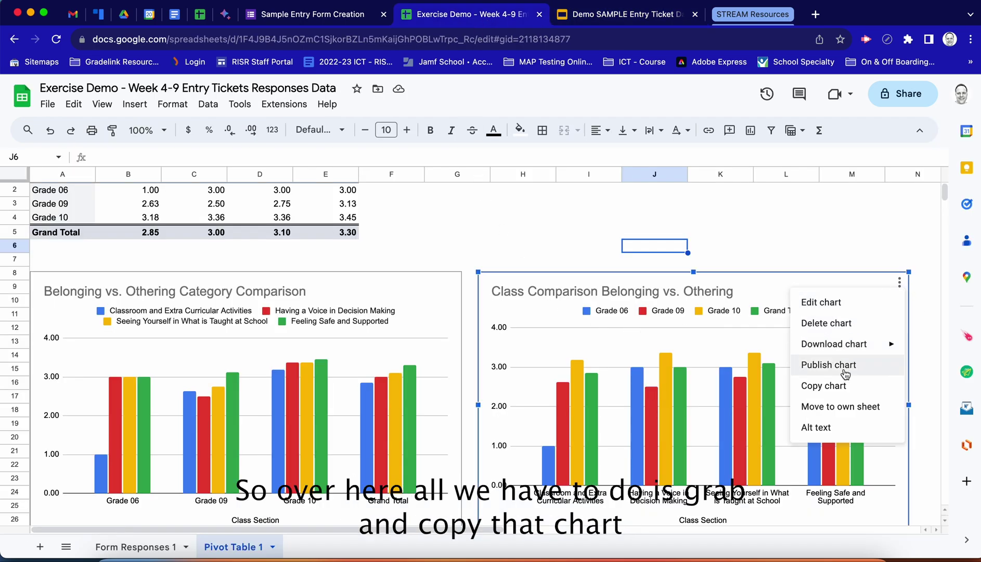
click(838, 385)
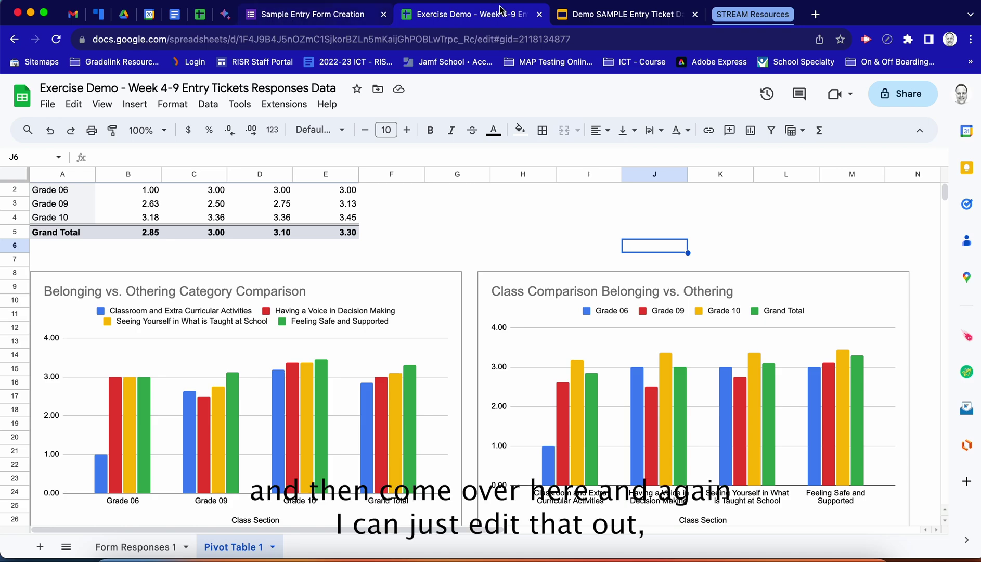
click(609, 16)
click(385, 288)
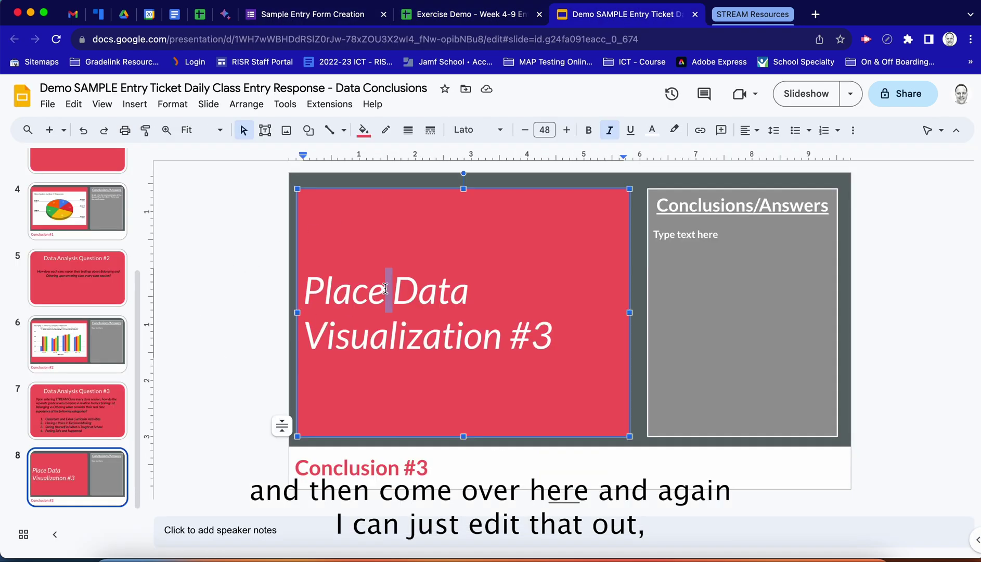
Step: Replace slide 8's 'Place Data Visualization #3' placeholder with the chart pasted linked to the spreadsheet
triple_click(385, 288)
key(BackSpace)
click(211, 285)
key(super+v)
click(589, 371)
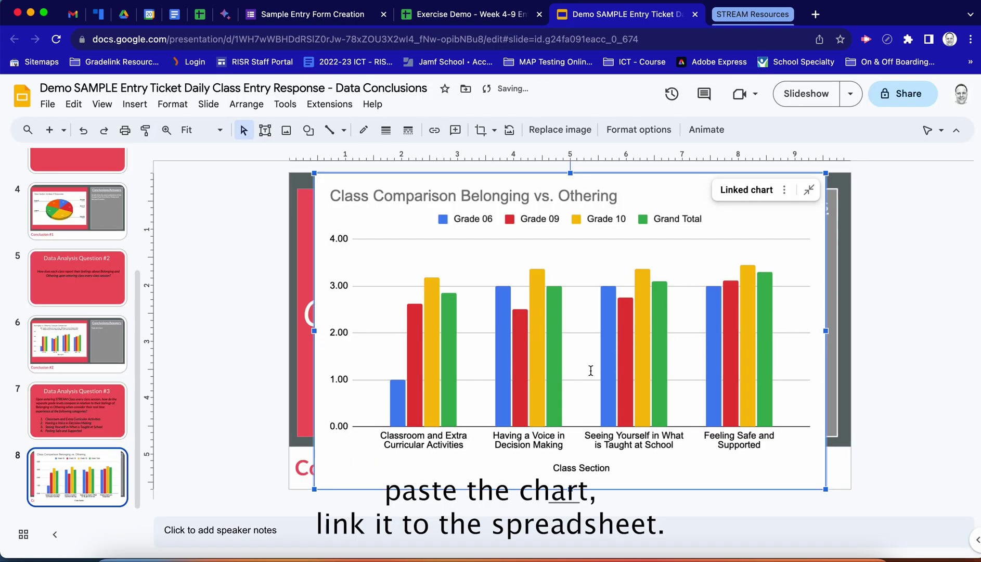
Step: Resize and position the linked chart inside the red panel, then return to the spreadsheet
drag(823, 172, 695, 254)
drag(669, 336, 658, 277)
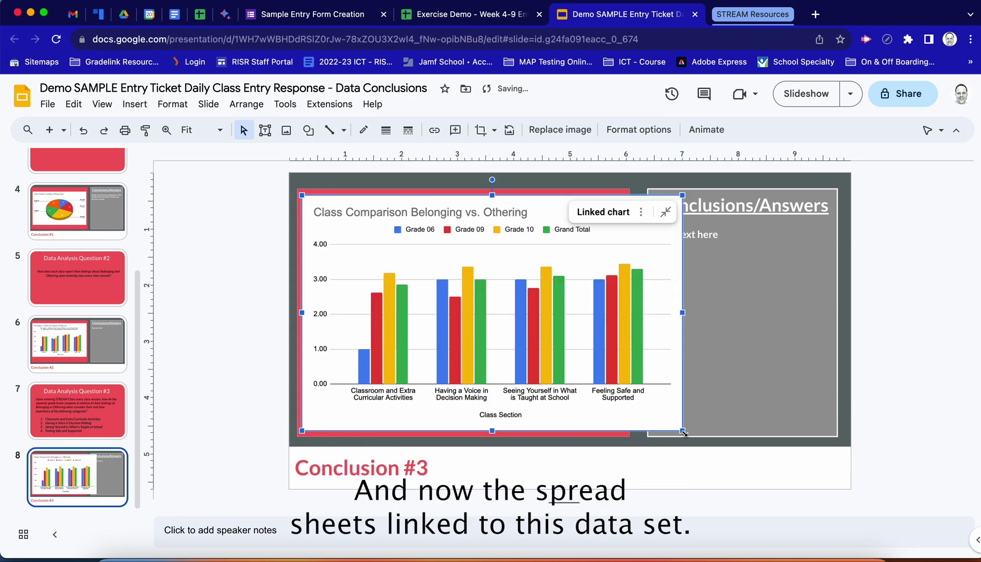
drag(683, 431, 616, 389)
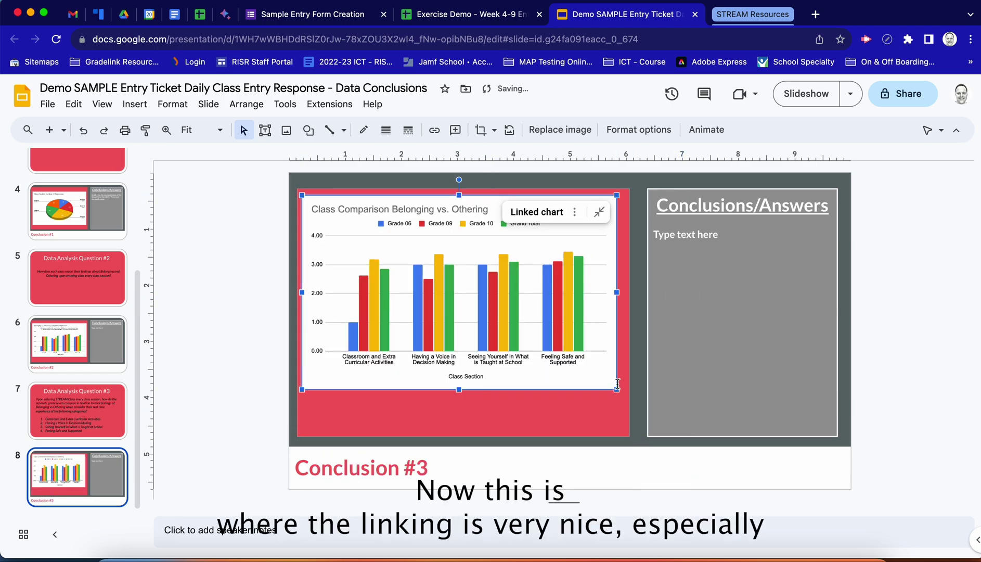
drag(608, 288, 611, 309)
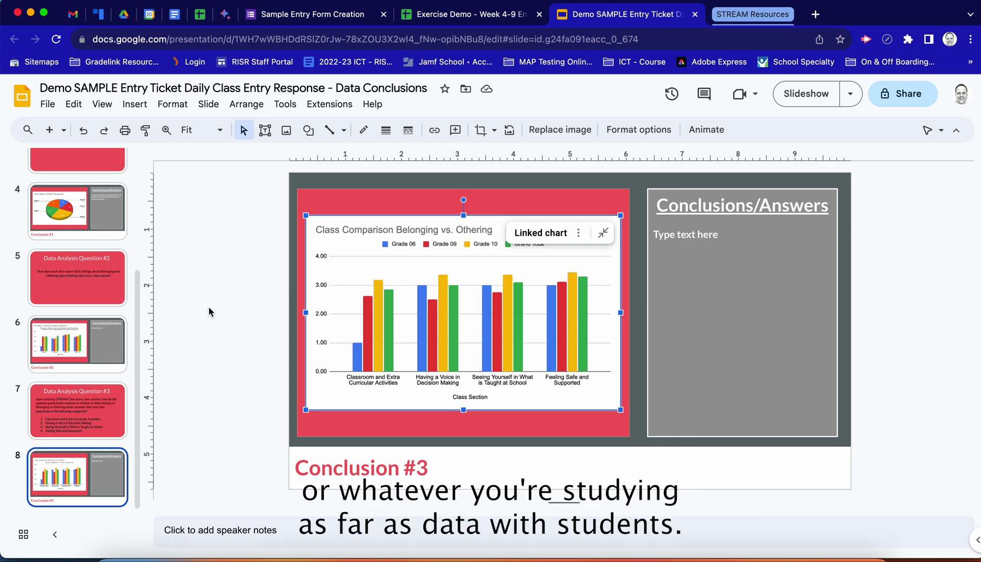
click(95, 343)
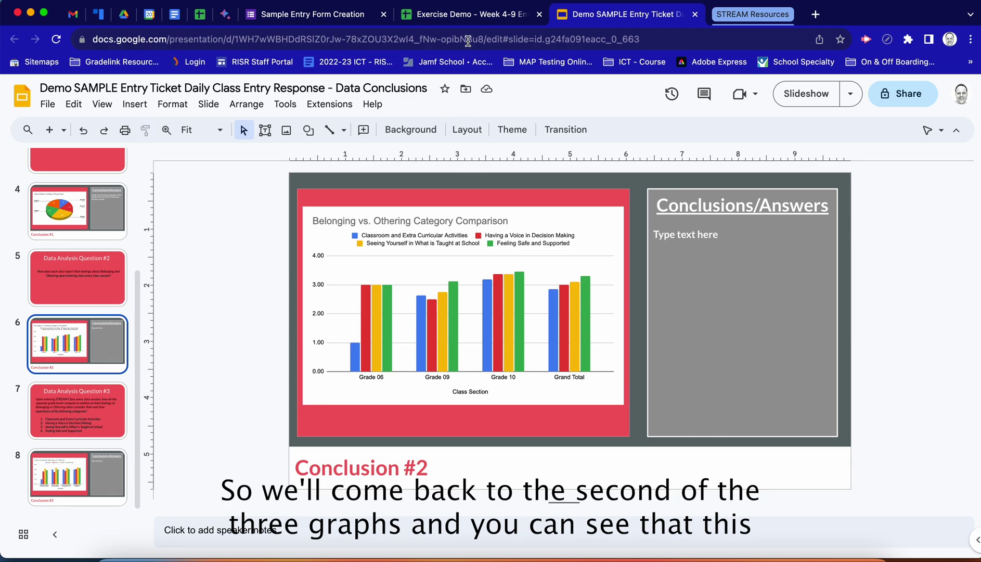
click(470, 15)
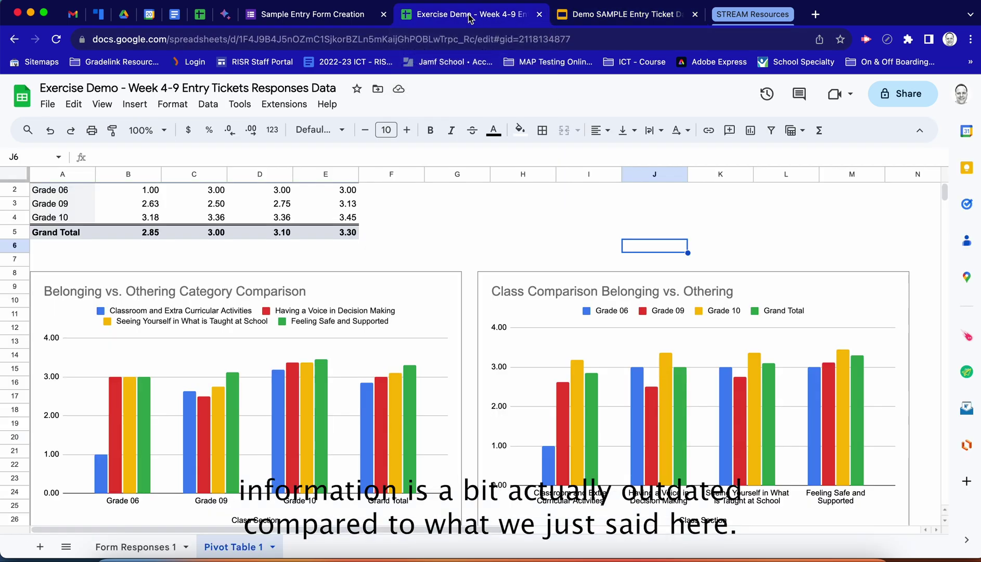
click(131, 548)
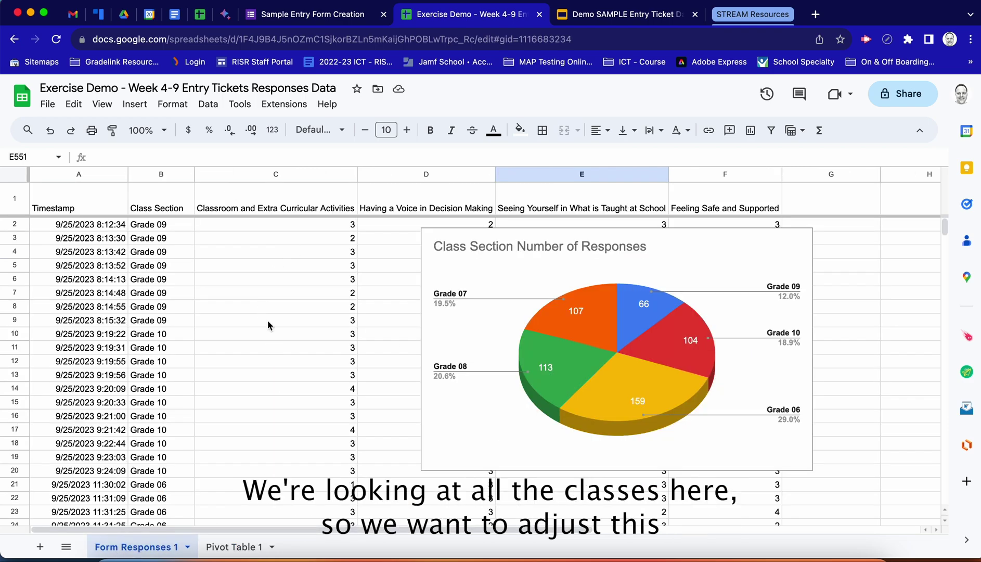
click(235, 546)
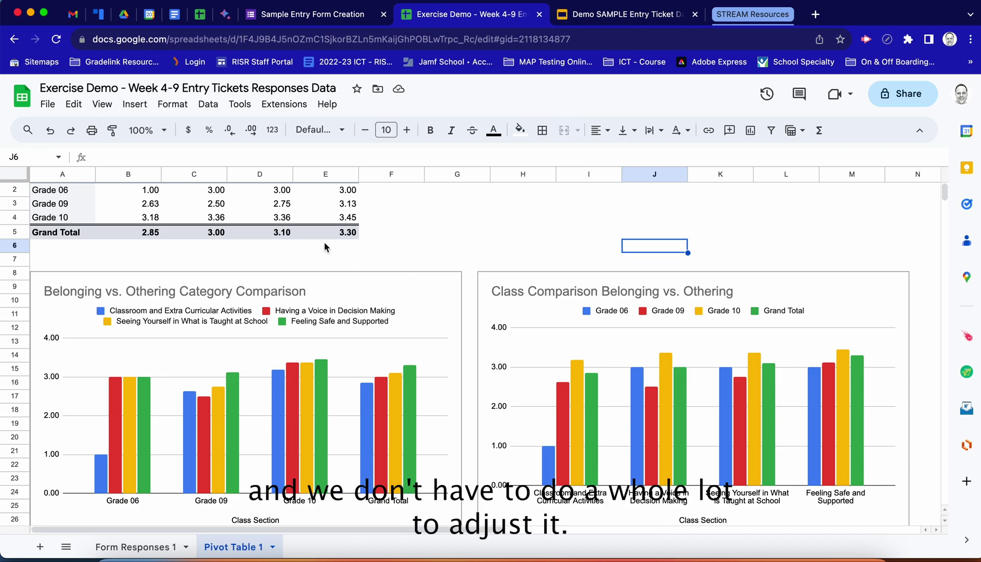
click(73, 223)
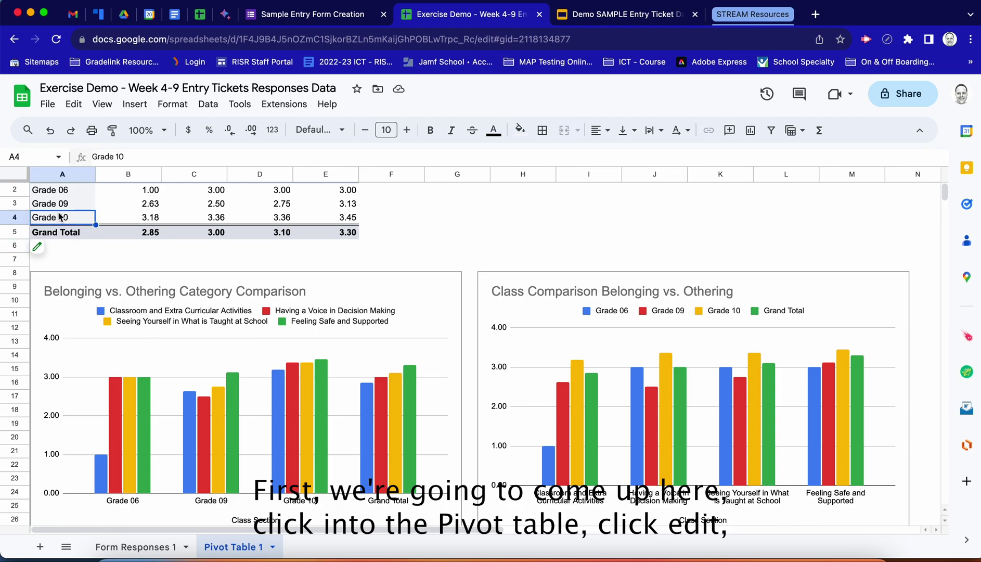
Step: Change the pivot table's source range from 'Form Responses 1'!B1:F21 to B:F
click(44, 251)
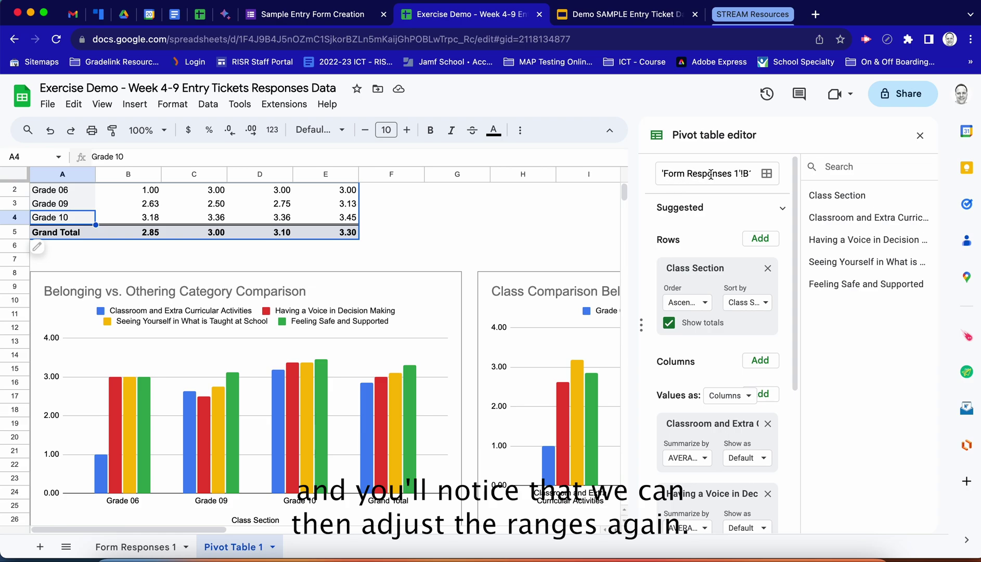
click(766, 175)
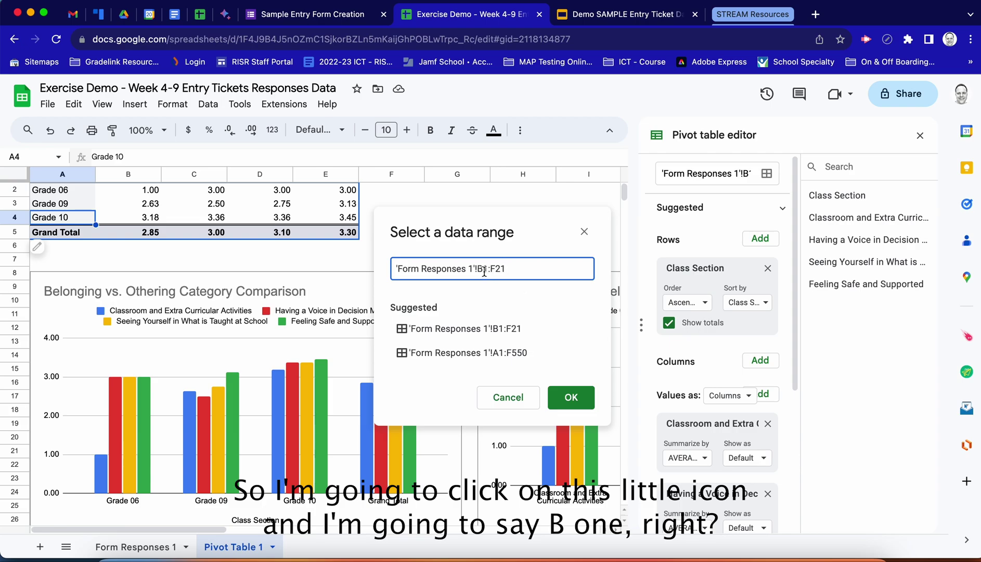
click(484, 270)
key(Delete)
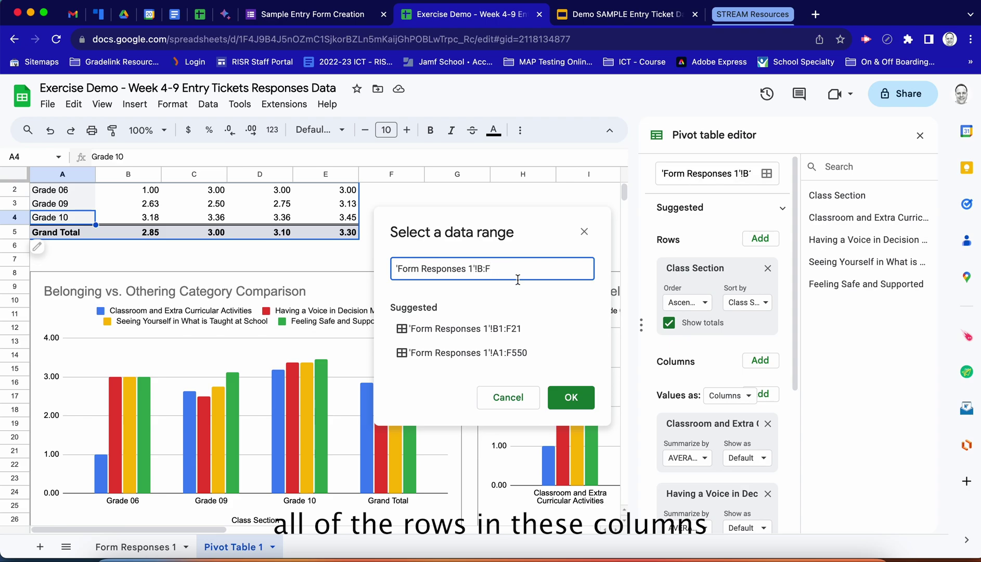
click(570, 397)
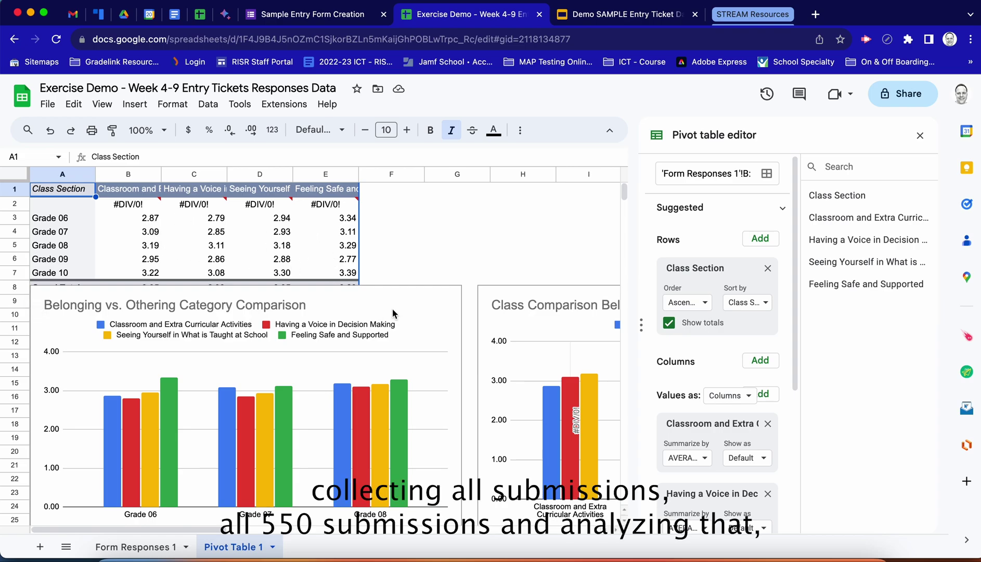
Step: Change the Category Comparison chart's data range from A1:E5 to A1:E7
click(368, 294)
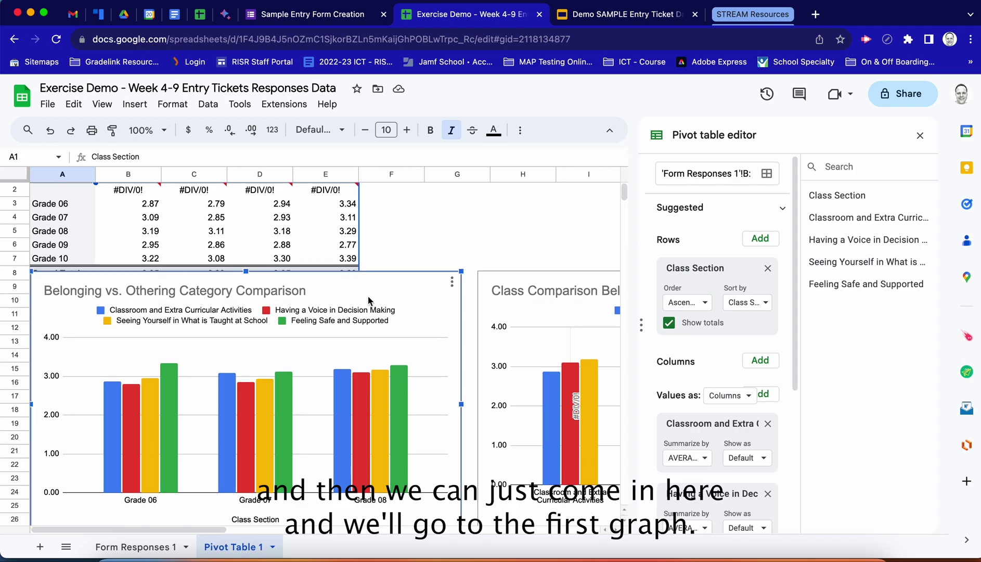
click(452, 285)
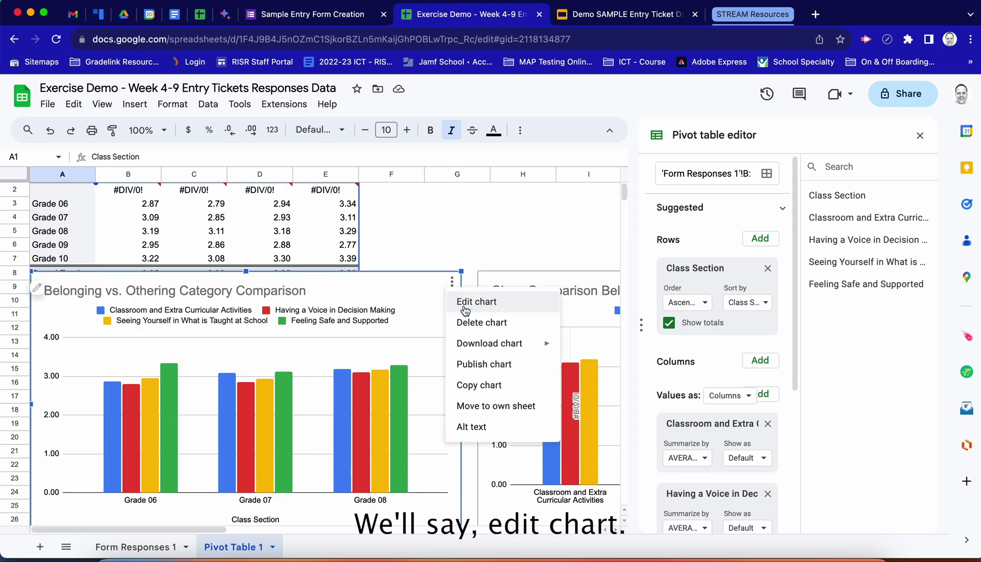
click(463, 303)
click(763, 331)
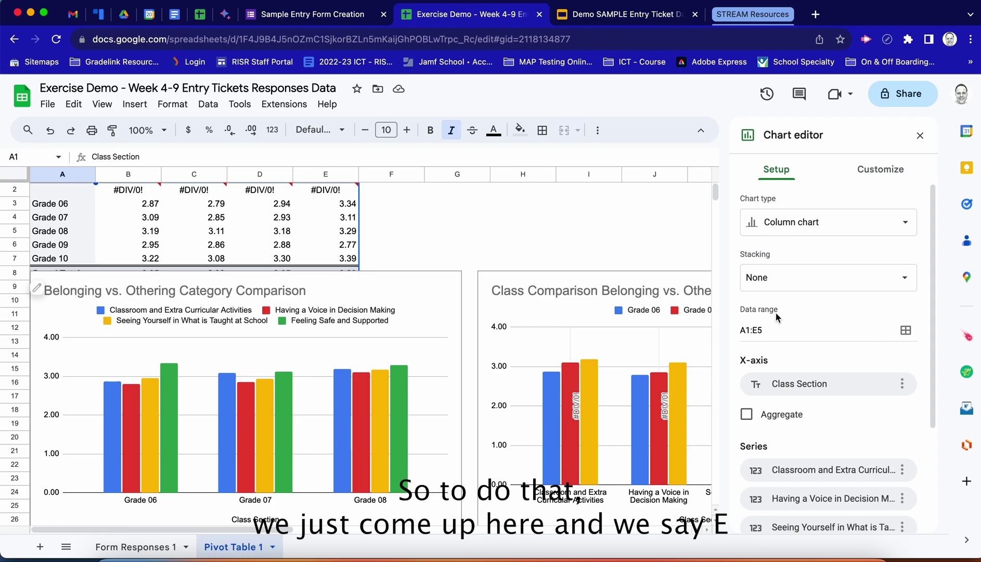
click(763, 329)
key(BackSpace)
text(7)
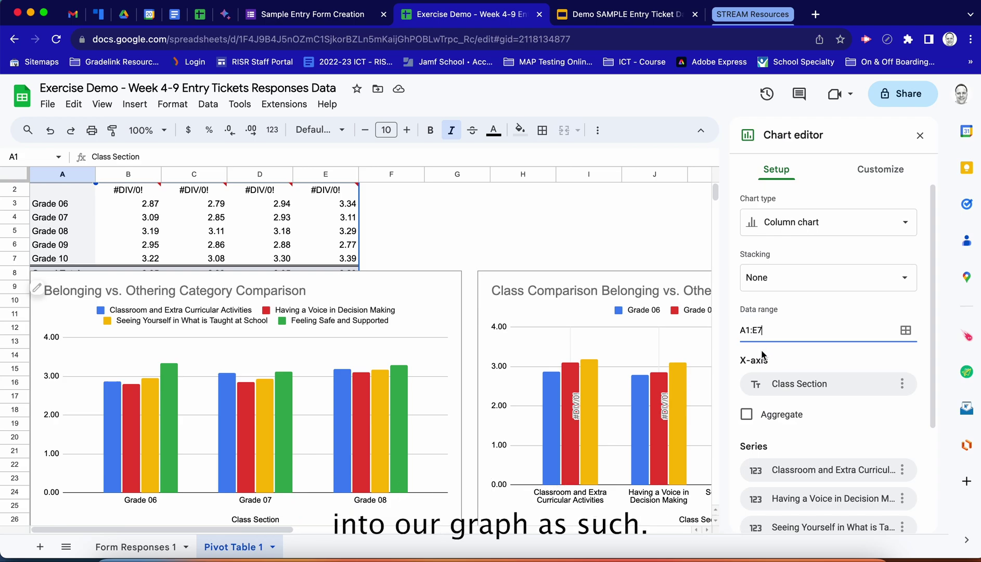
key(Return)
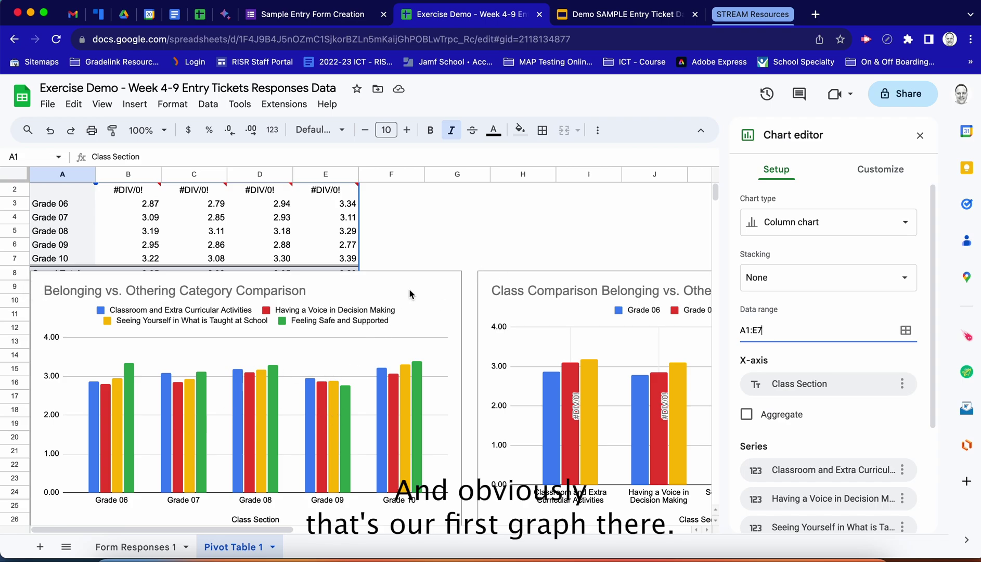
click(571, 283)
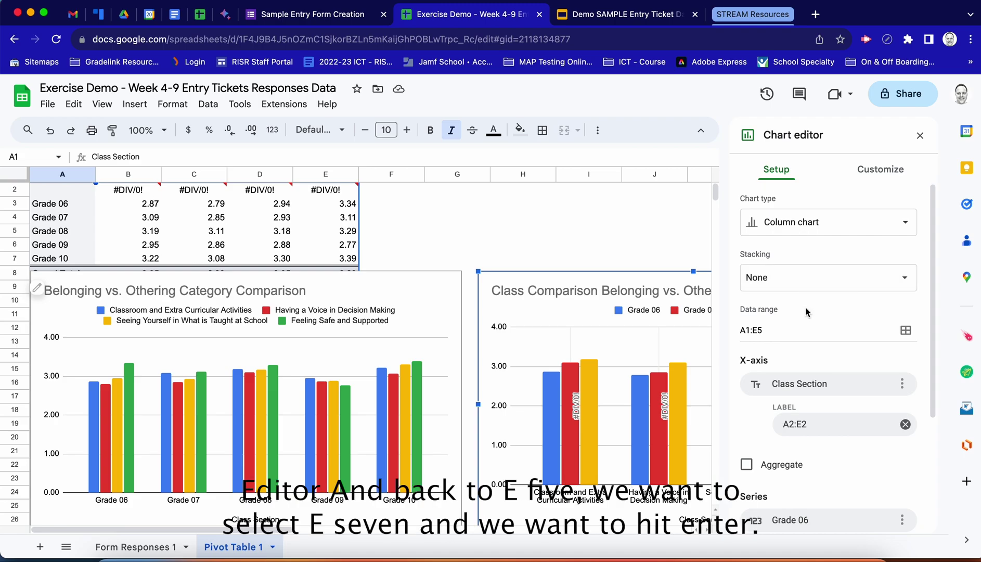
Step: Apply the A1:E7 data range to the Class Comparison chart and close the editor
click(762, 331)
key(BackSpace)
key(Return)
click(433, 343)
click(607, 352)
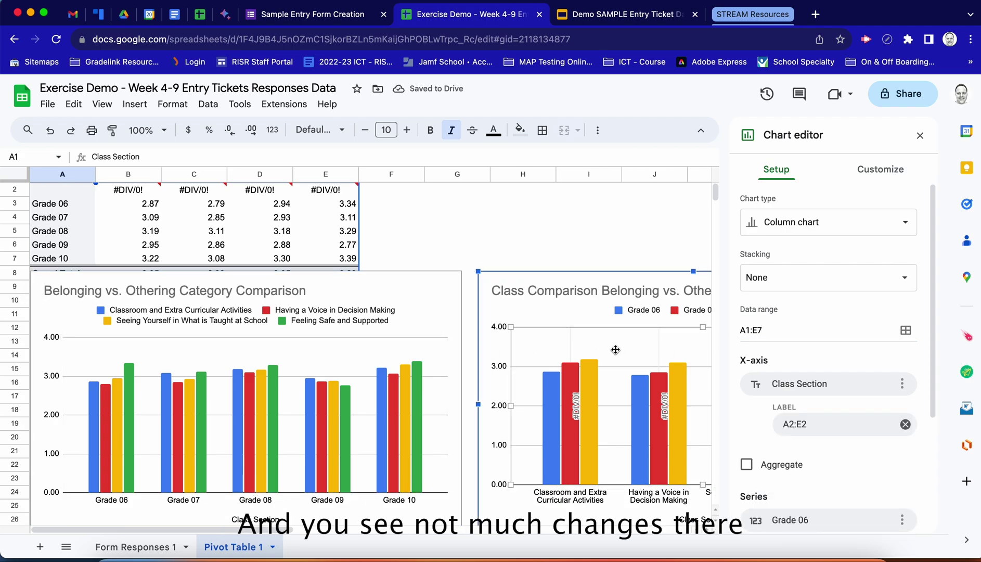
scroll(801, 329, down, 1)
scroll(801, 330, down, 3)
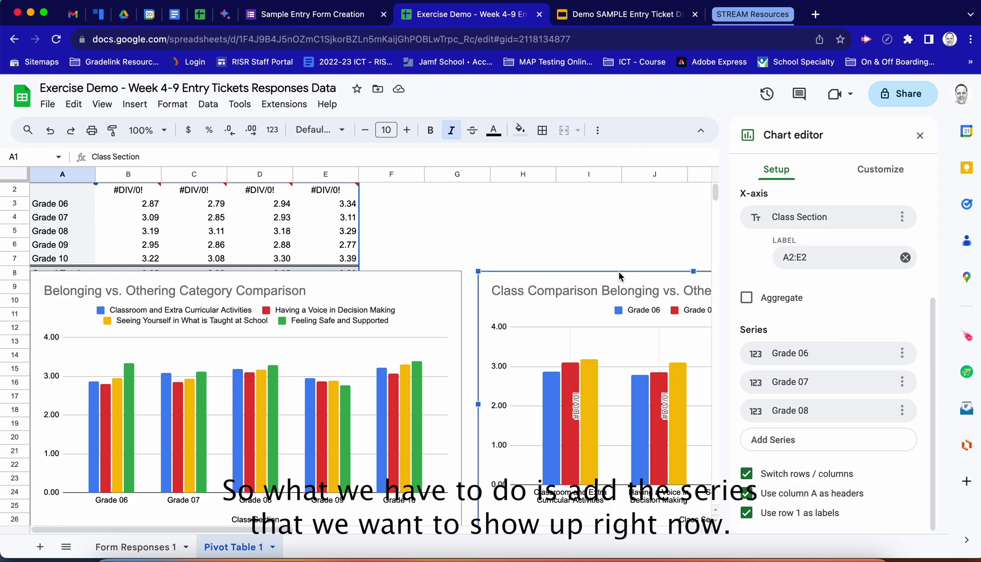
click(920, 135)
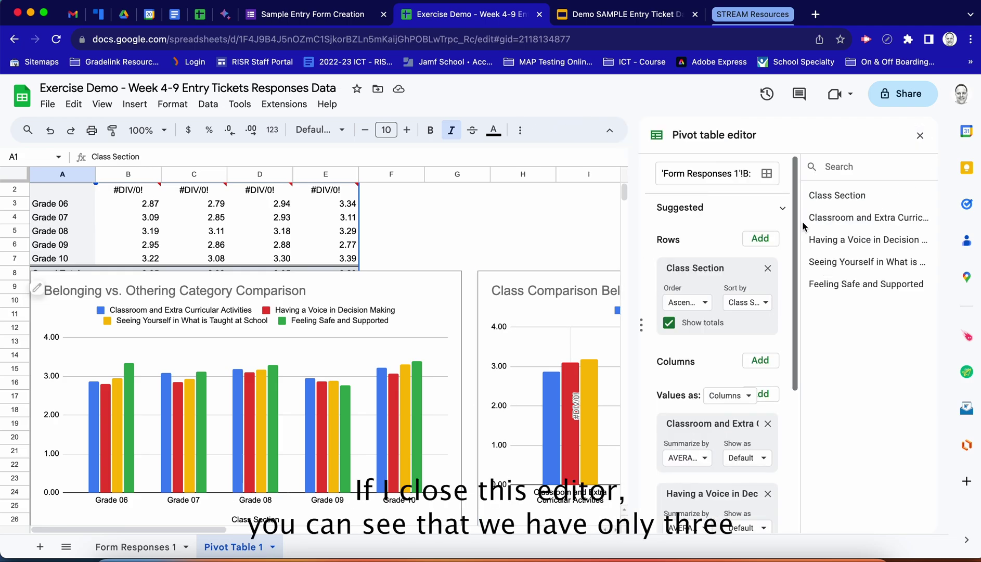
click(920, 136)
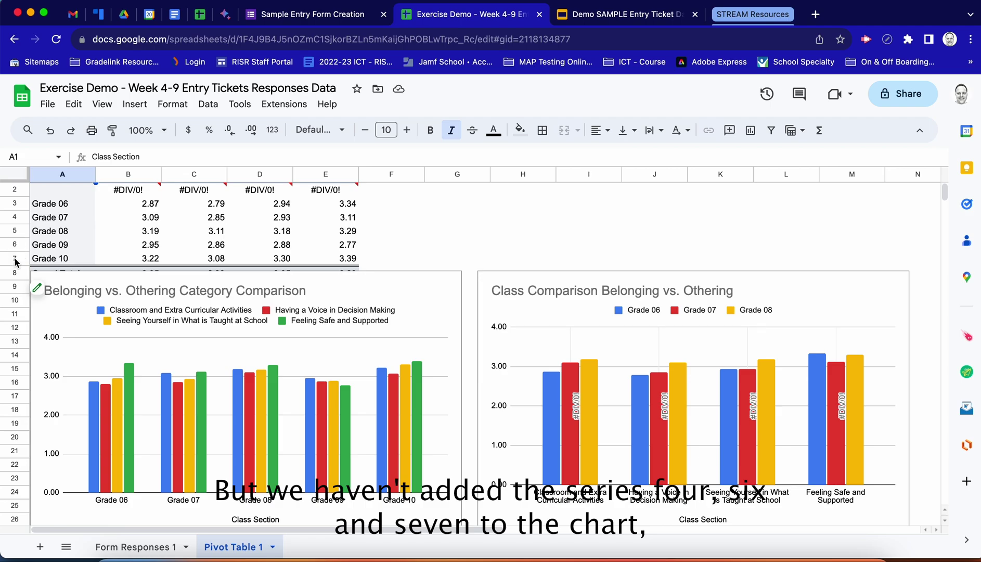
Step: Add Grade 09 and Grade 10 as series to the Class Comparison chart
click(565, 293)
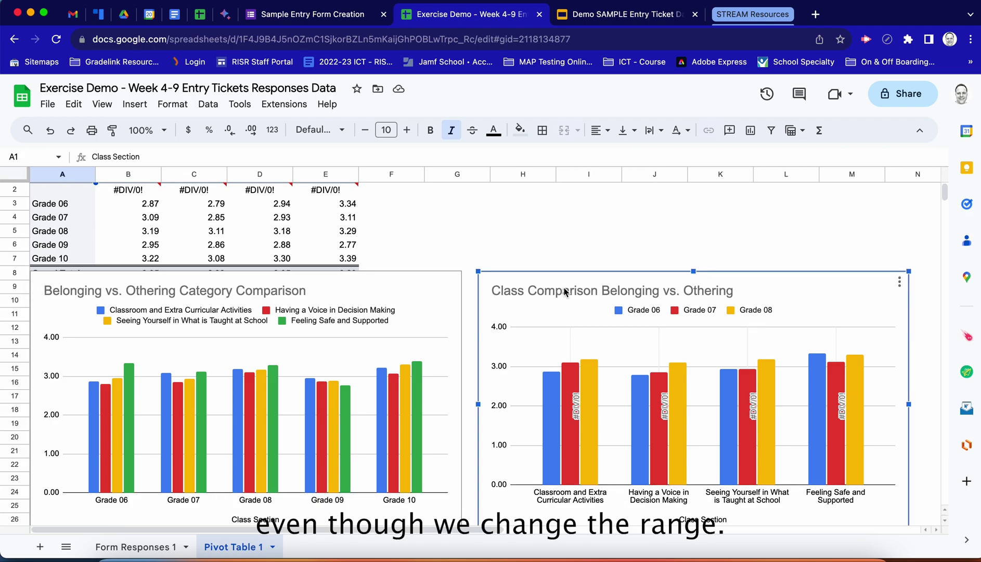
click(899, 282)
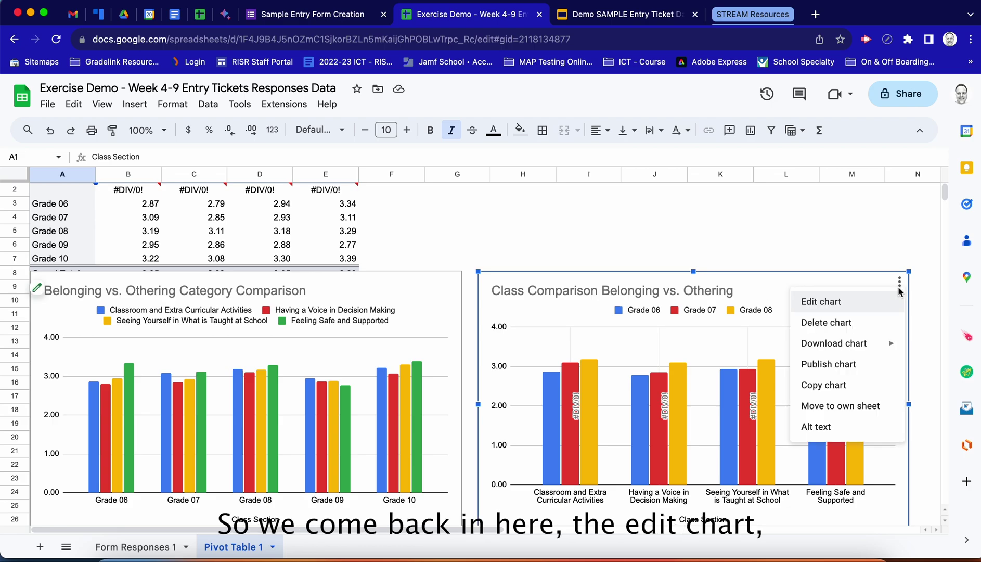
click(843, 303)
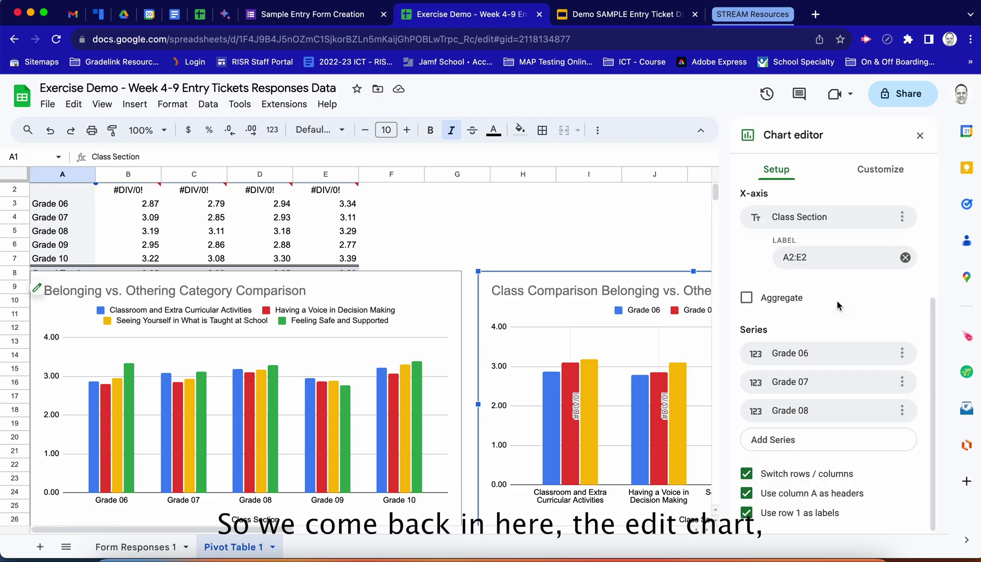
click(797, 439)
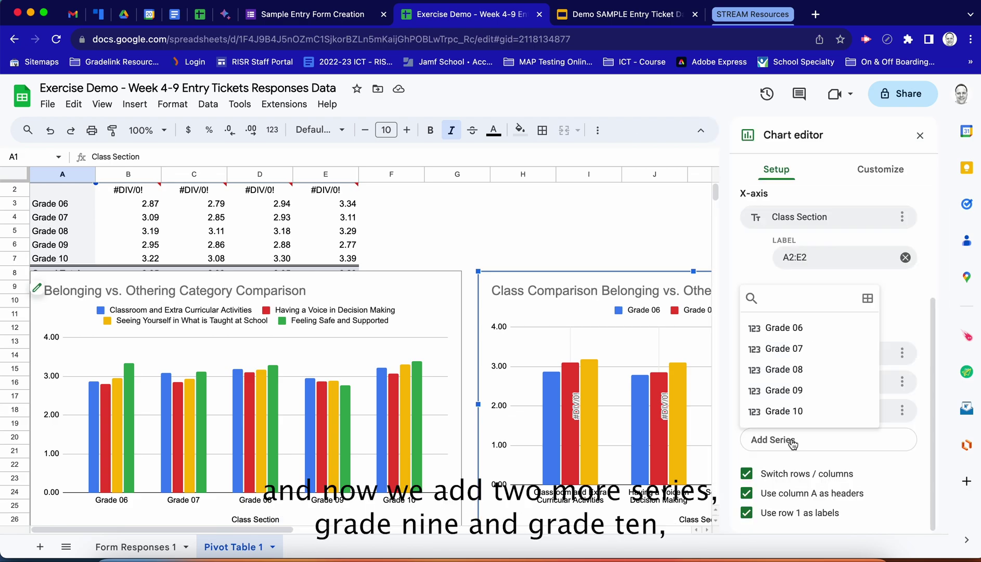
click(796, 397)
click(792, 471)
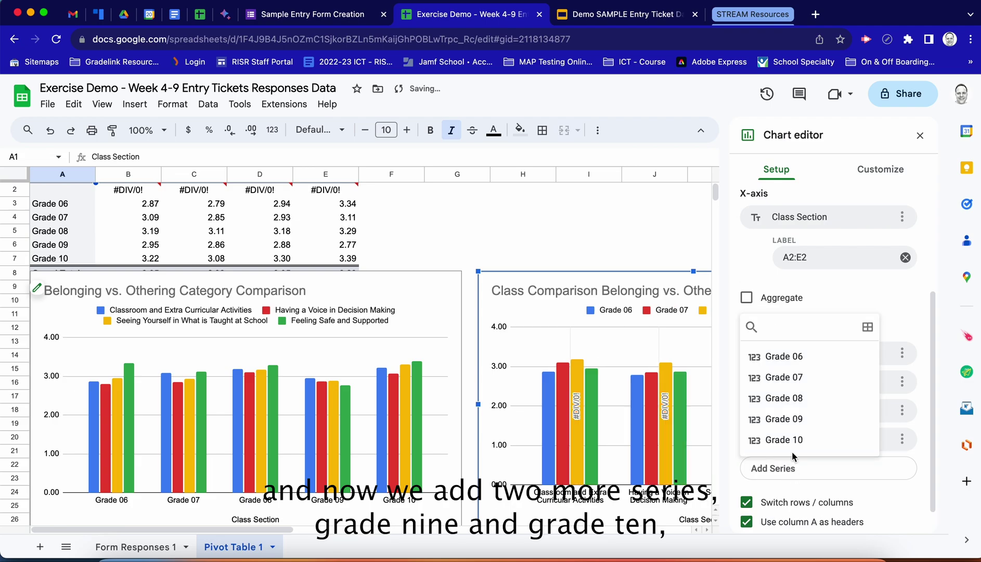
click(795, 441)
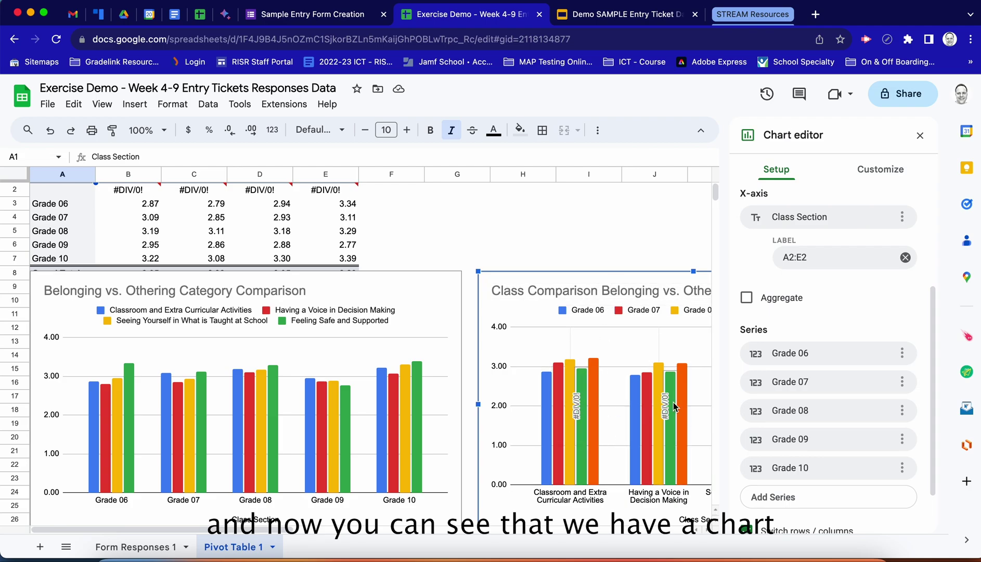
click(920, 136)
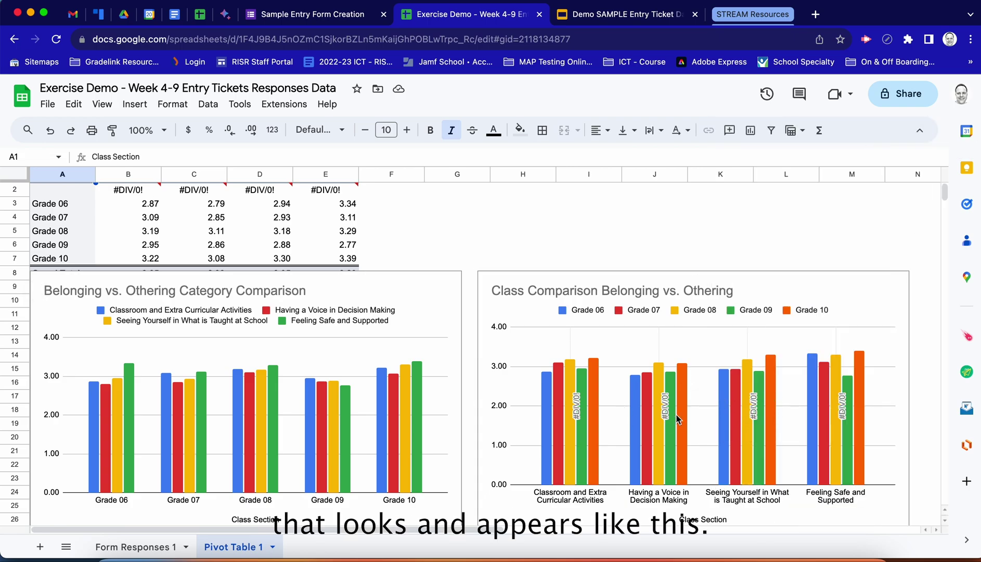
scroll(426, 218, up, 1)
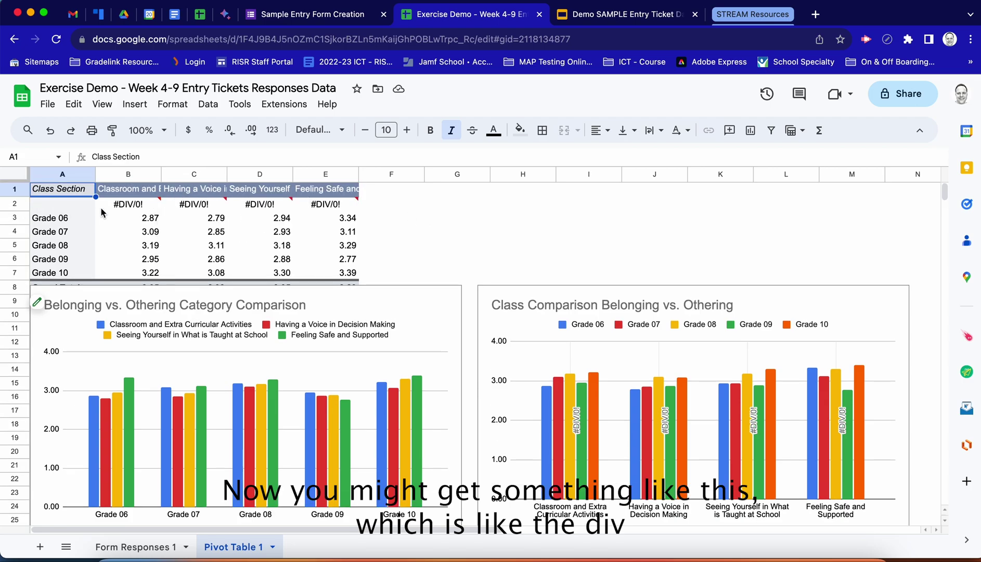
mouse_move(201, 212)
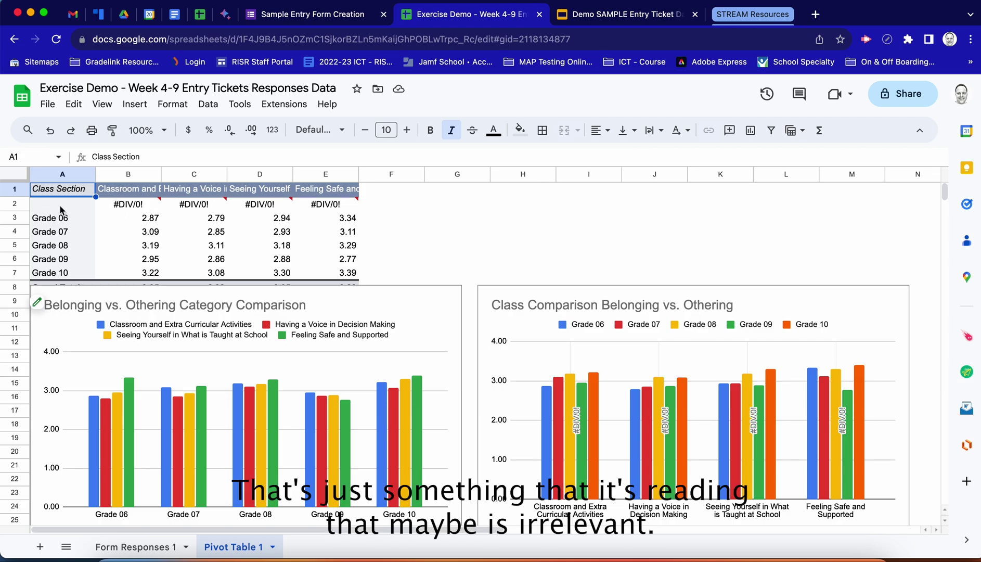
mouse_move(169, 212)
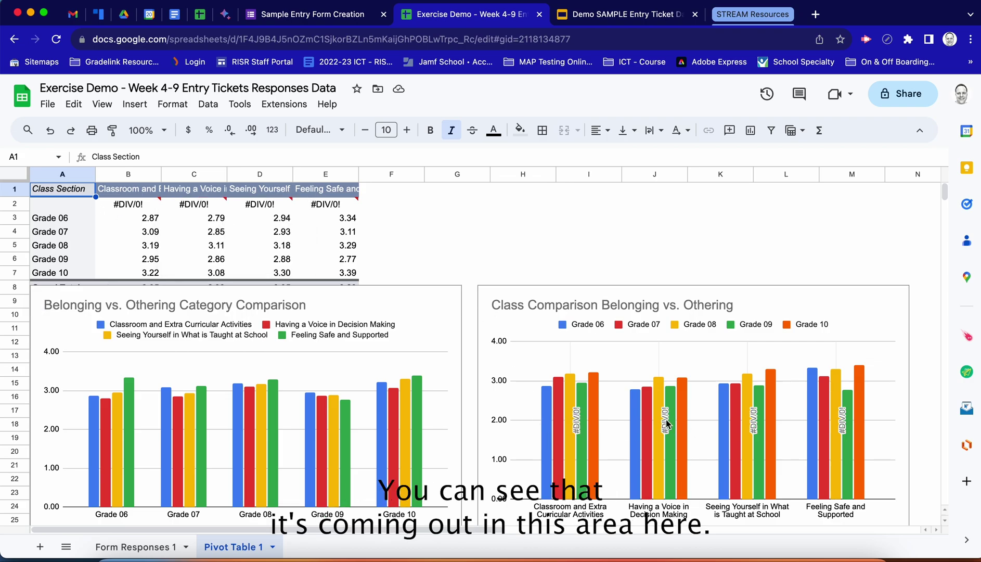
scroll(771, 294, down, 1)
click(771, 295)
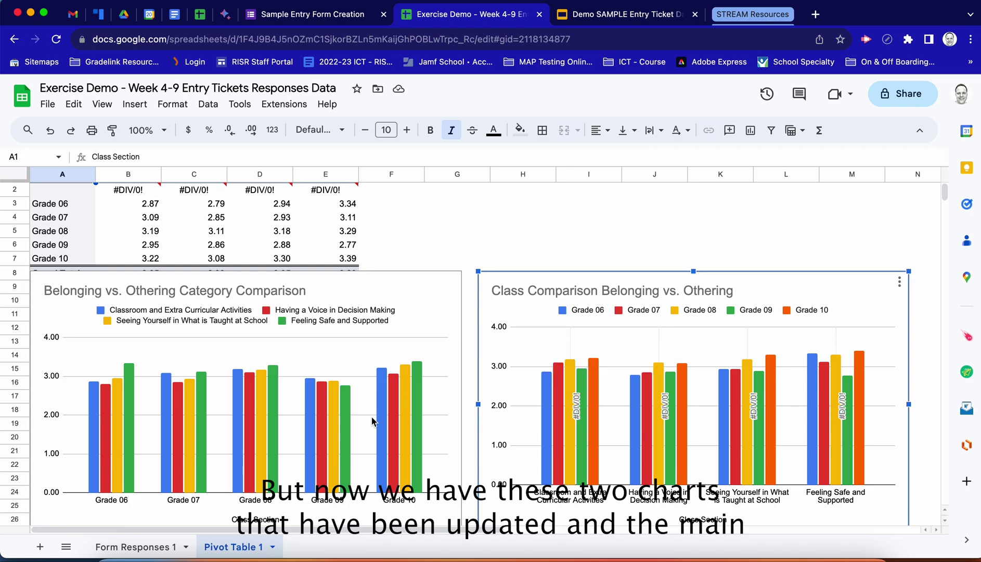
Step: Update the linked chart on slide 6 of the presentation
click(590, 20)
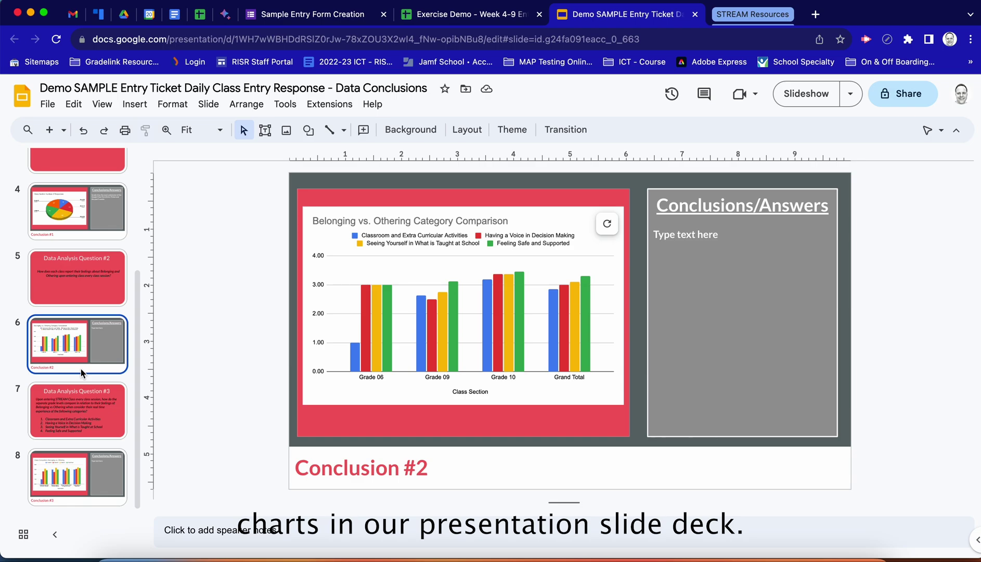
click(607, 224)
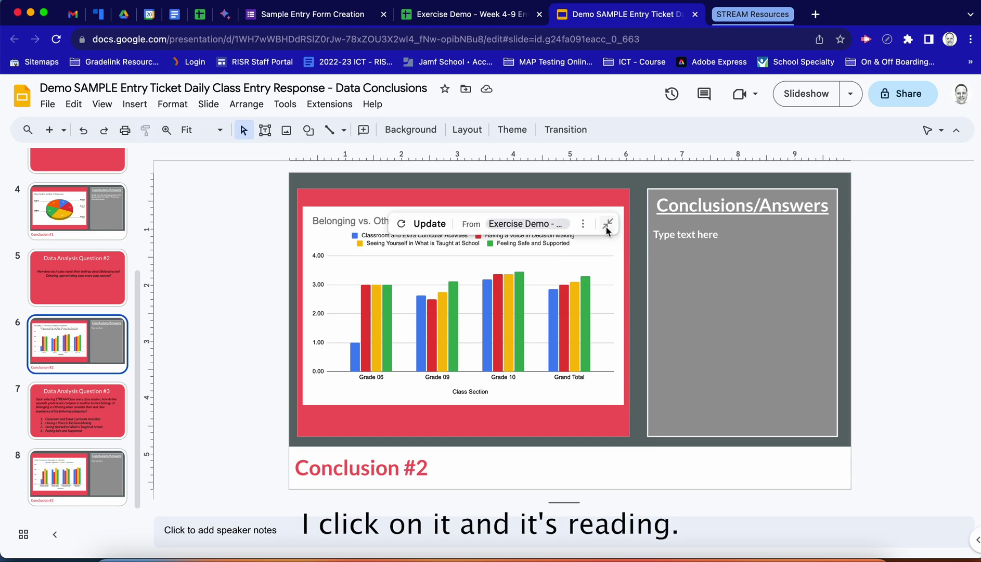
click(411, 228)
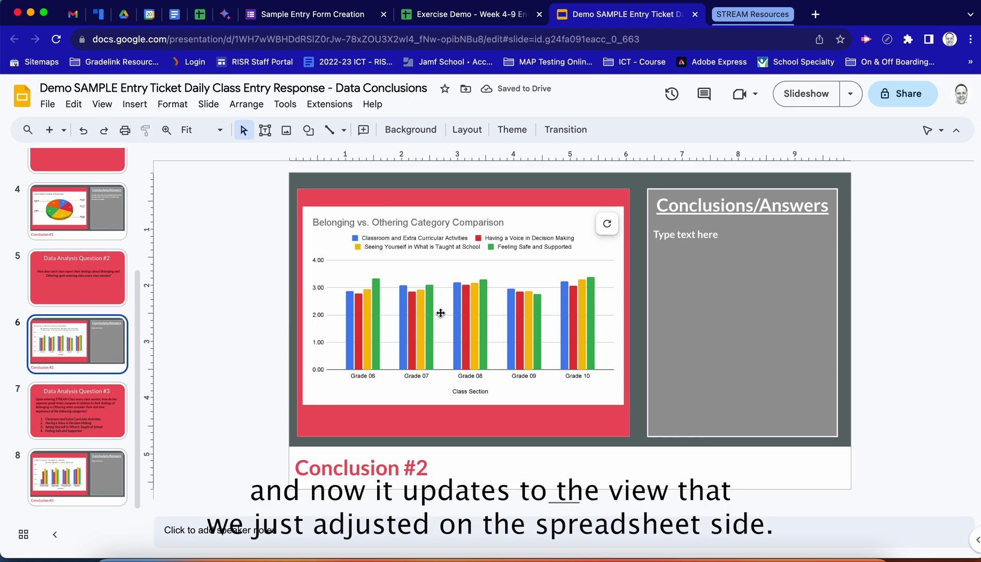
Step: Update slide 8's linked chart, then return to the spreadsheet
click(79, 497)
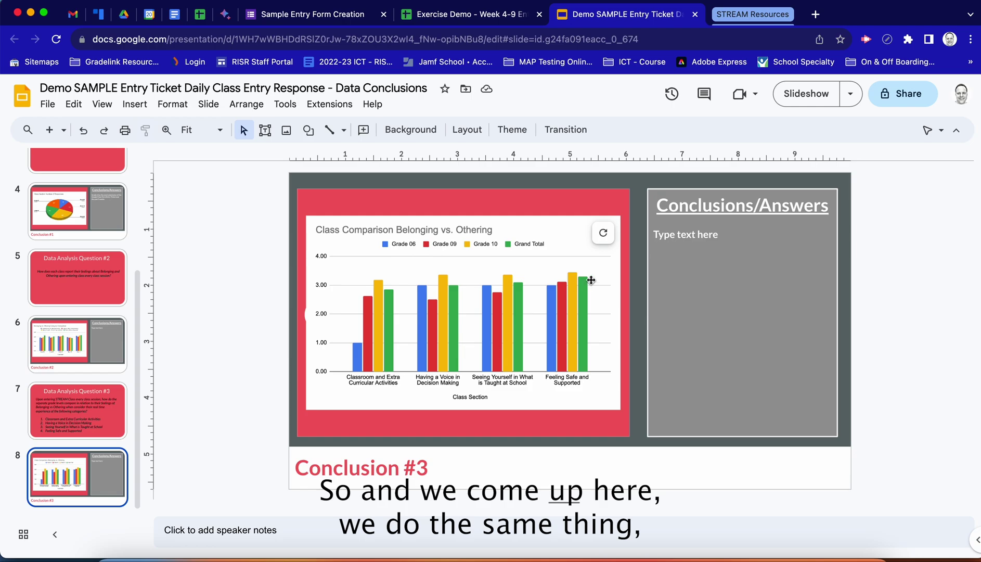
click(603, 233)
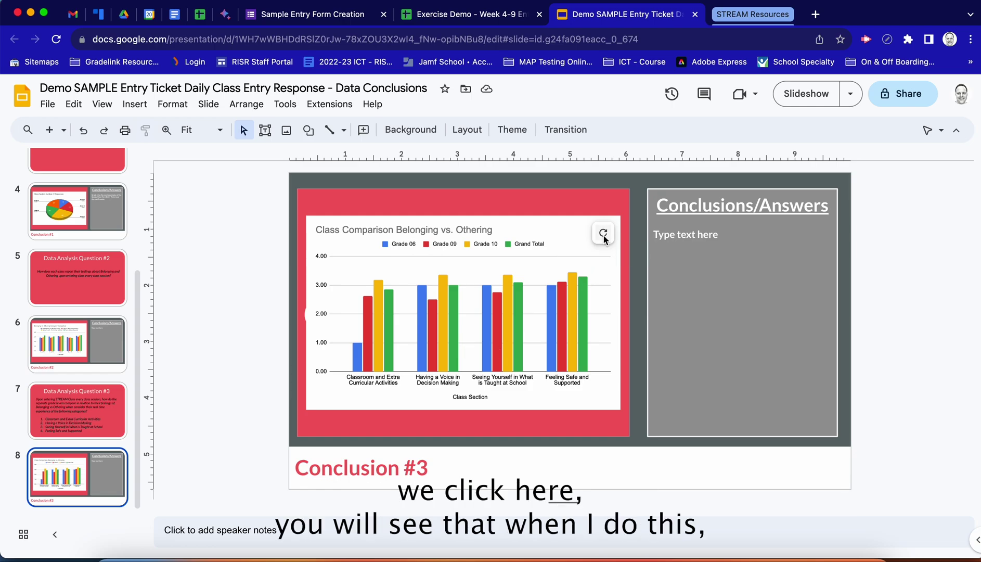
click(411, 234)
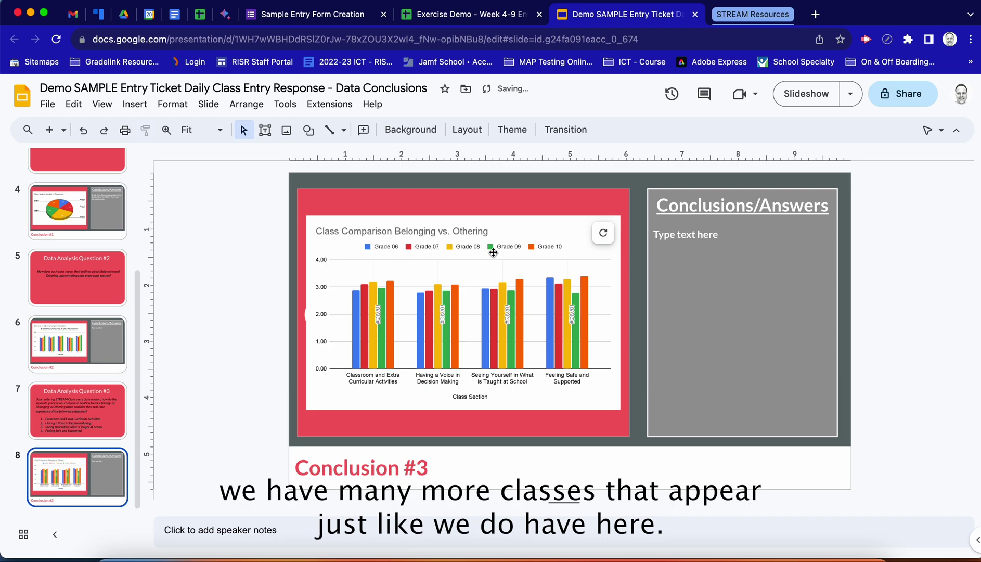
click(483, 19)
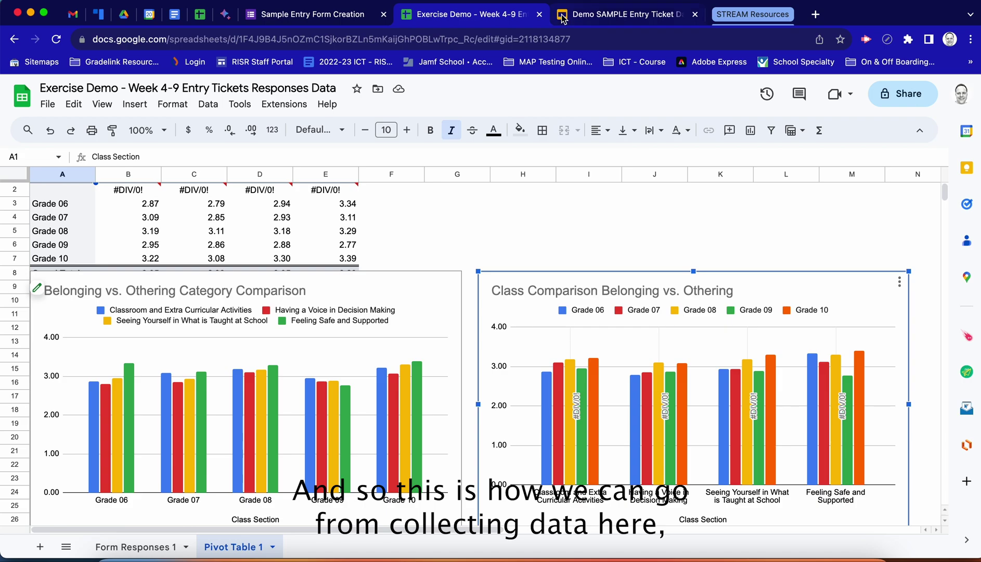
Step: Cycle through the presentation, entry form and spreadsheet, ending on the presentation
click(602, 19)
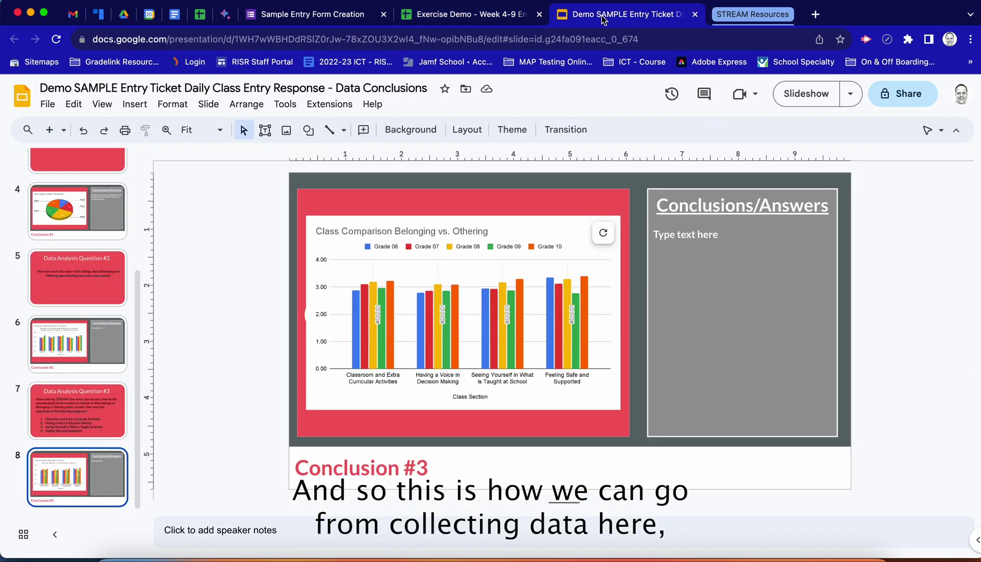
click(290, 20)
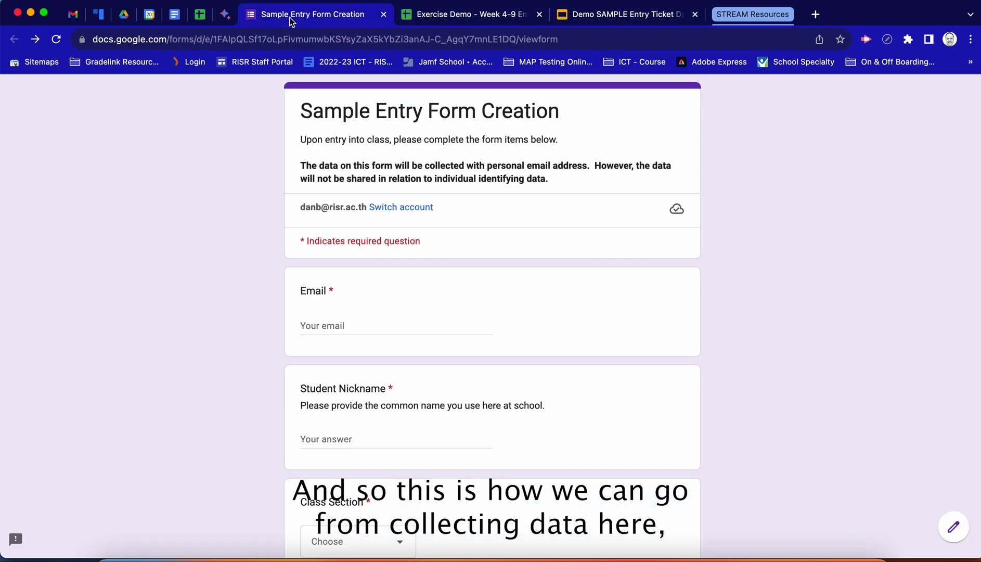
click(426, 20)
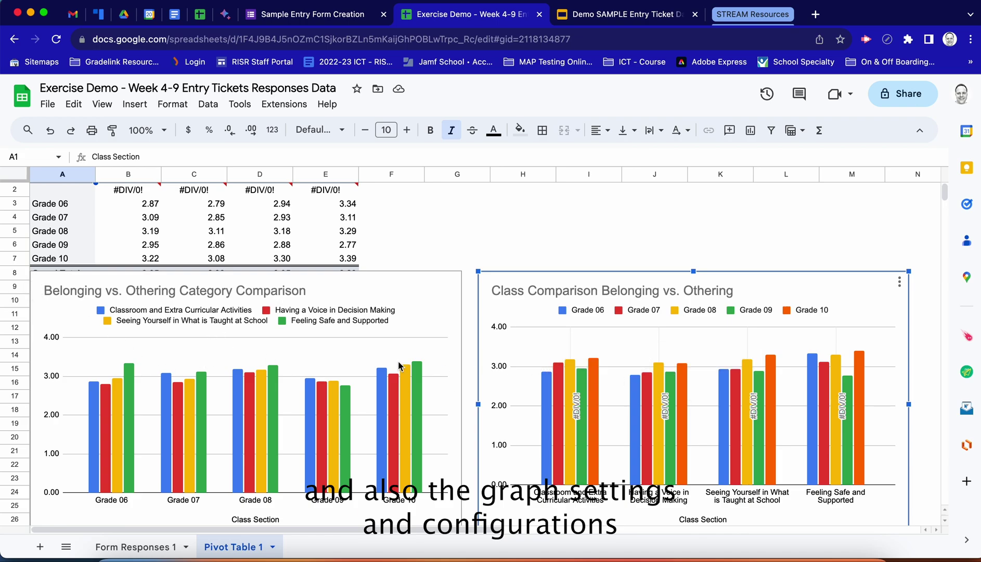
click(594, 17)
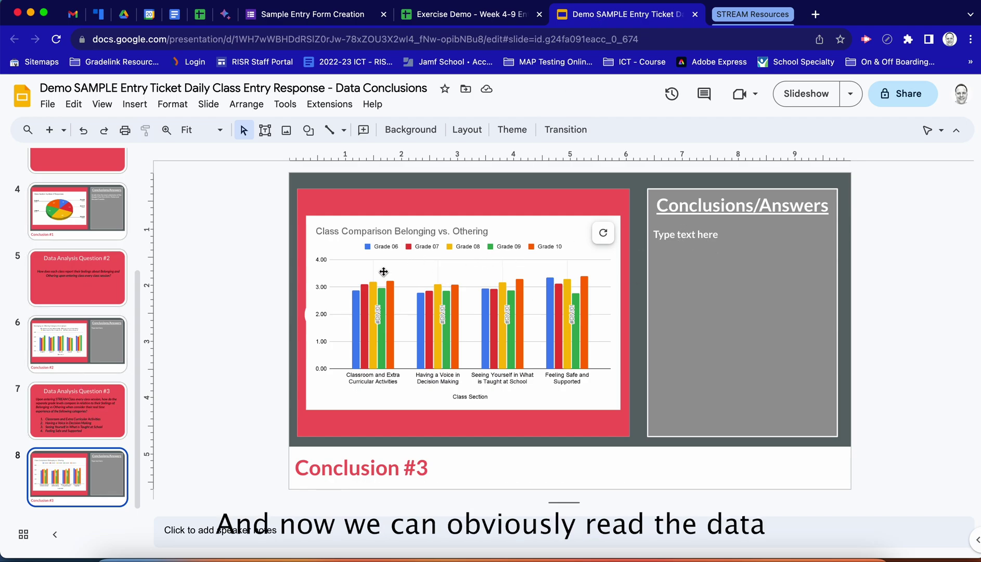
Step: Show slide 6's Conclusion #2 chart and place the cursor in its Conclusions/Answers box
click(102, 291)
click(107, 355)
click(101, 399)
click(104, 358)
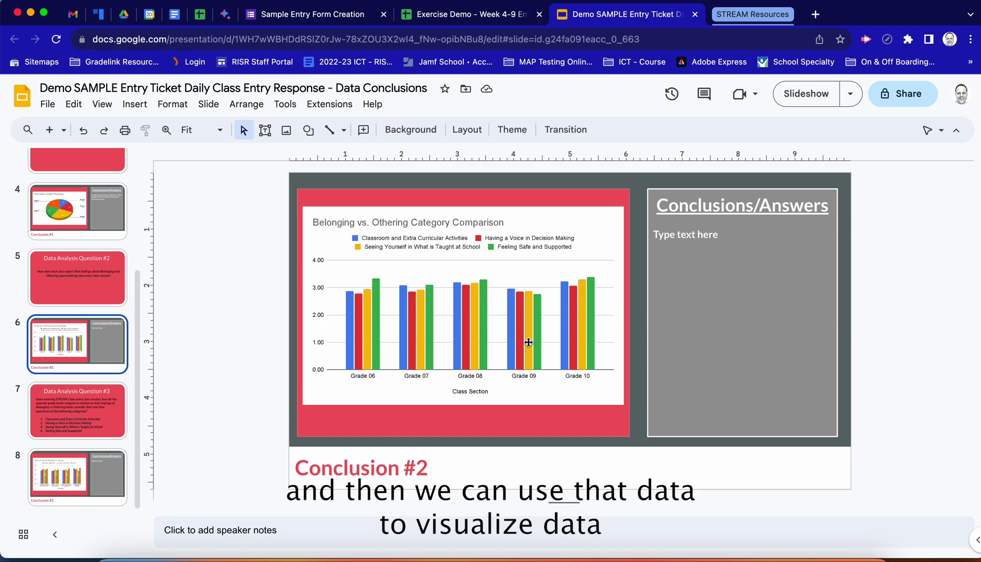
click(690, 237)
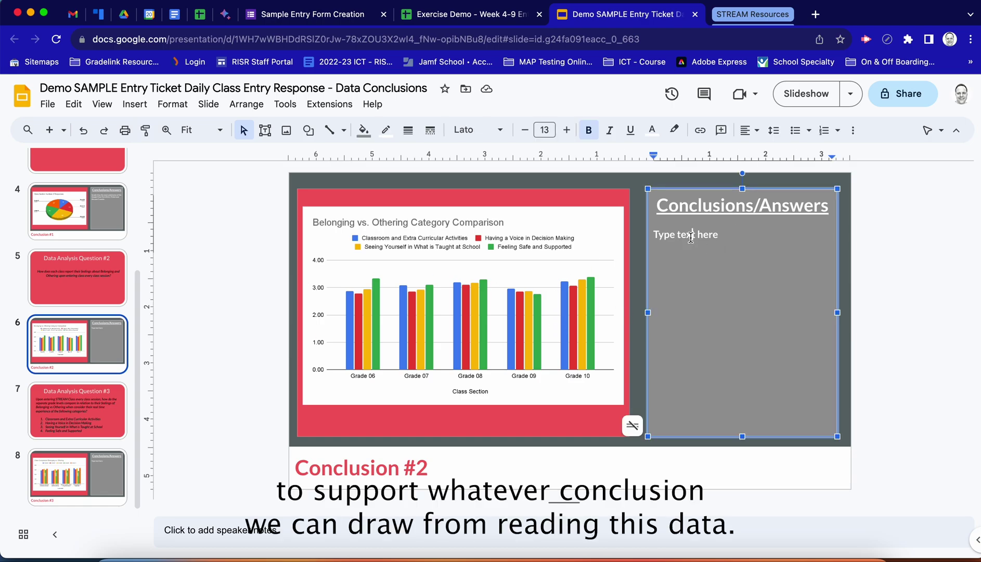